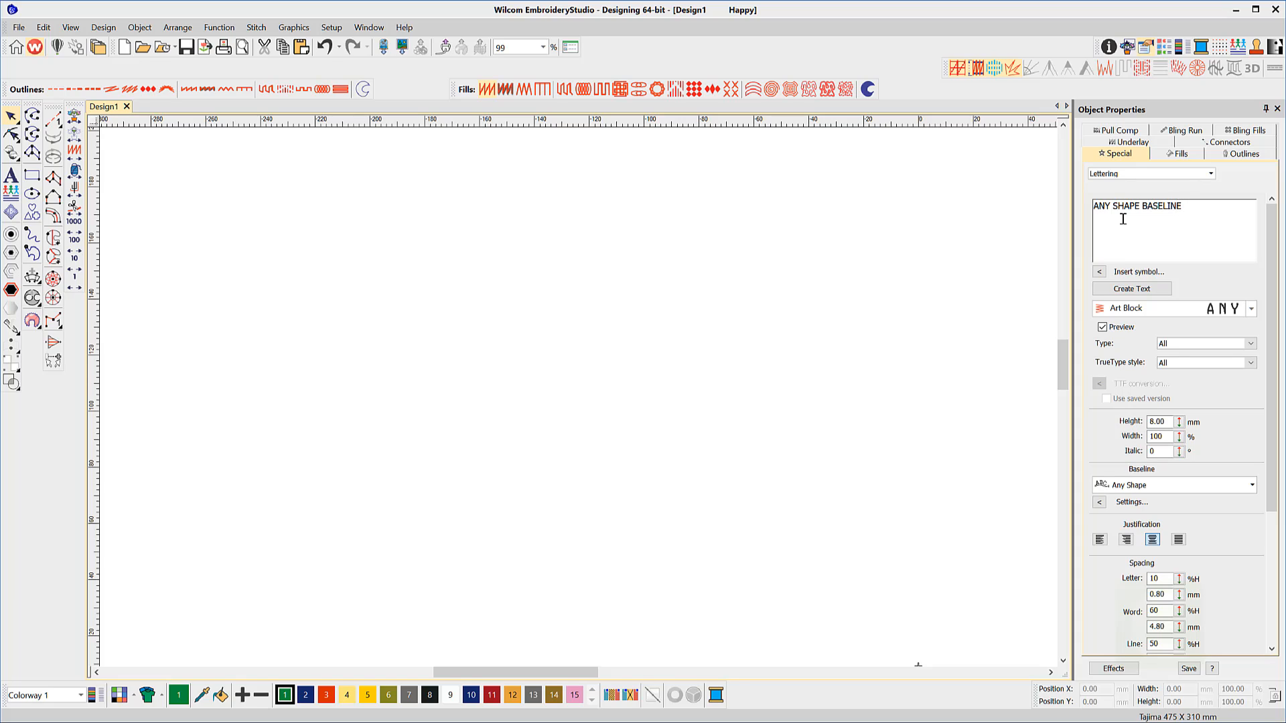
Create the ANY SHAPE BASELINE lettering along a five-point freeform baseline that dips, climbs to a peak and falls again.
left_click(1120, 290)
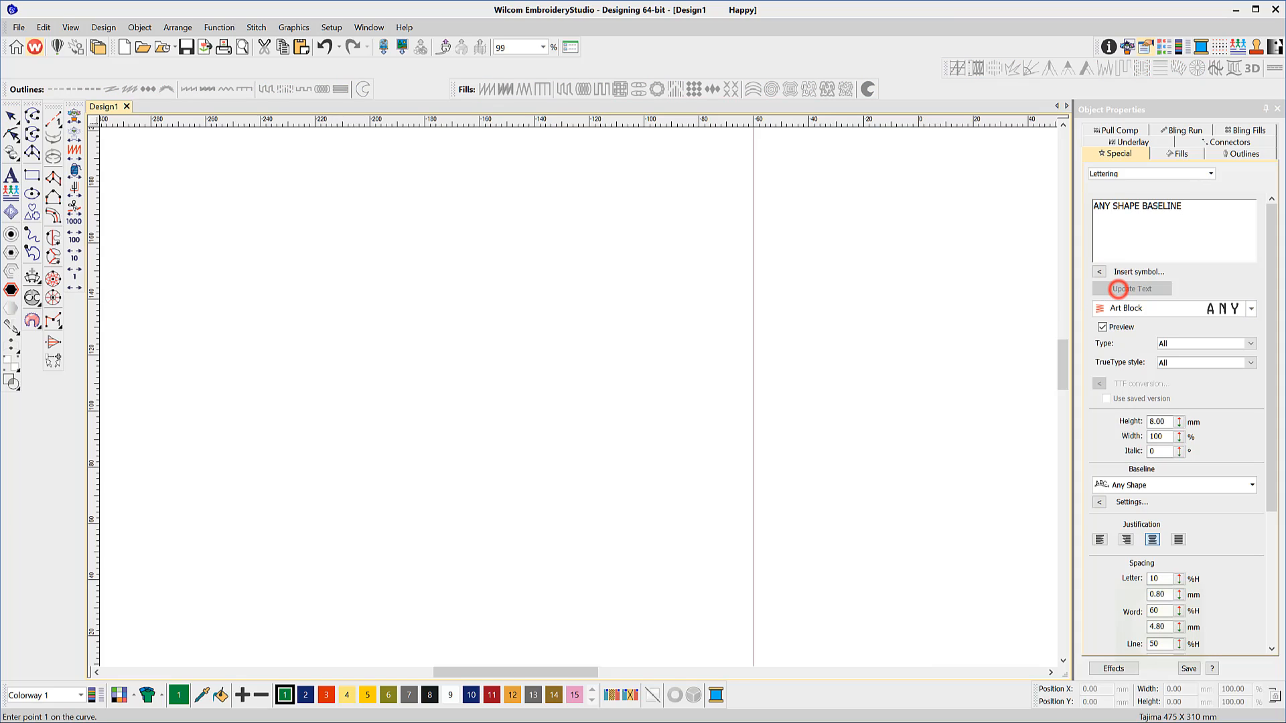
left_click(191, 397)
left_click(290, 439)
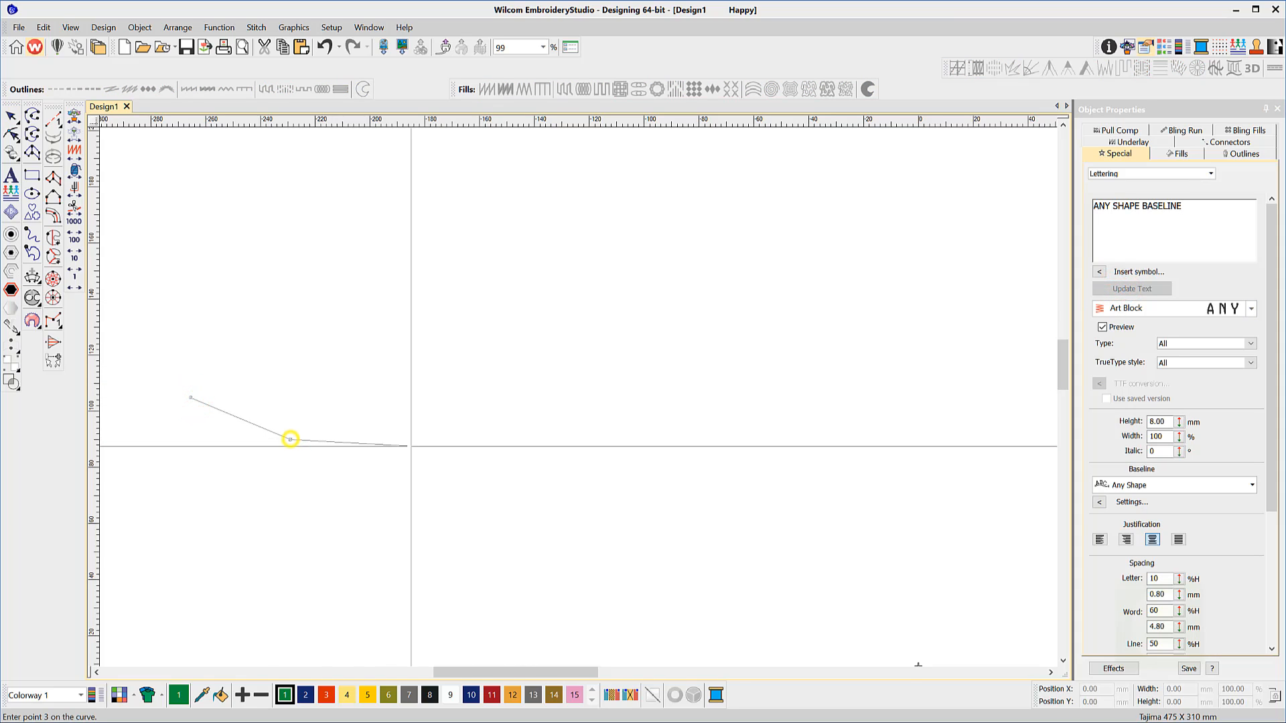
left_click(504, 419)
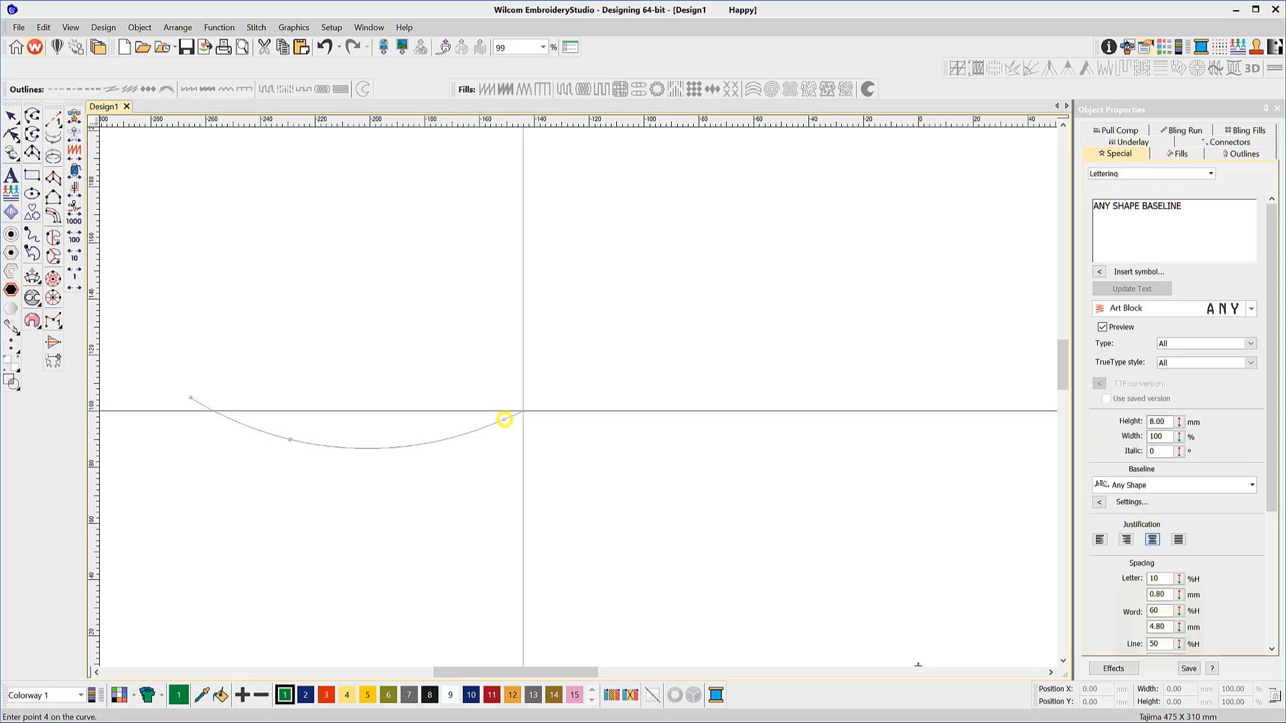
left_click(697, 268)
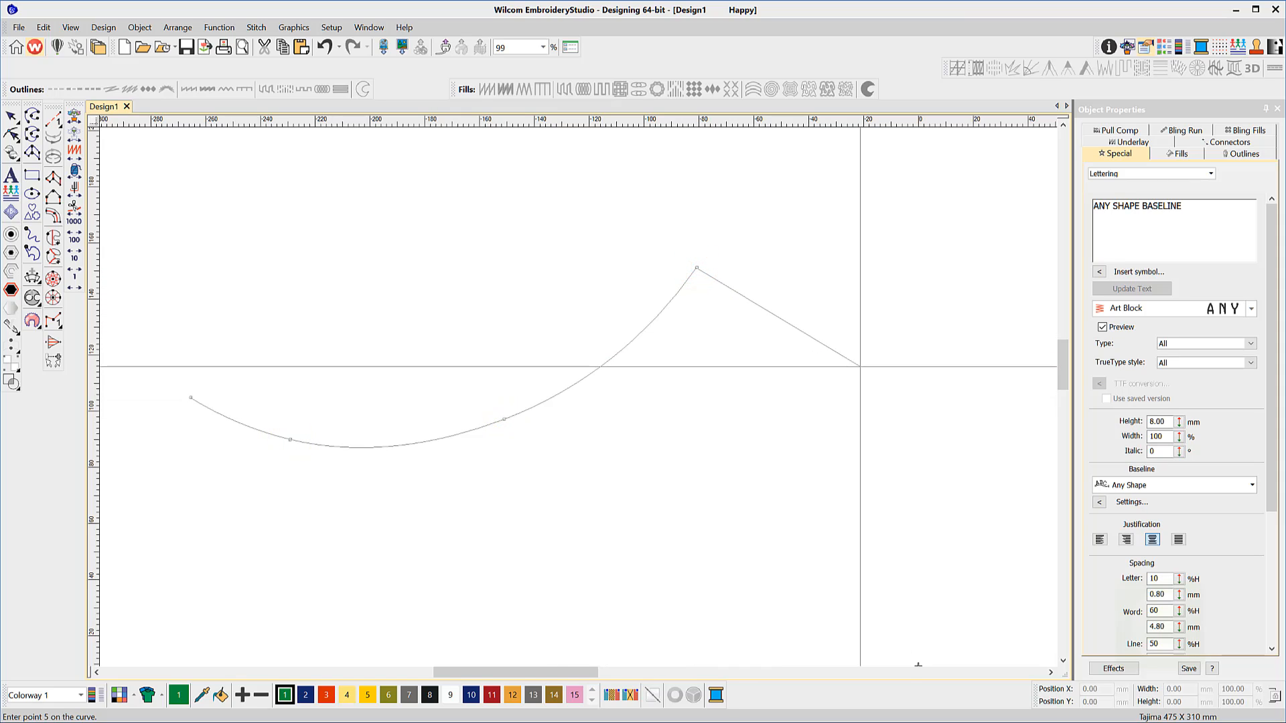
left_click(877, 373)
key("Return")
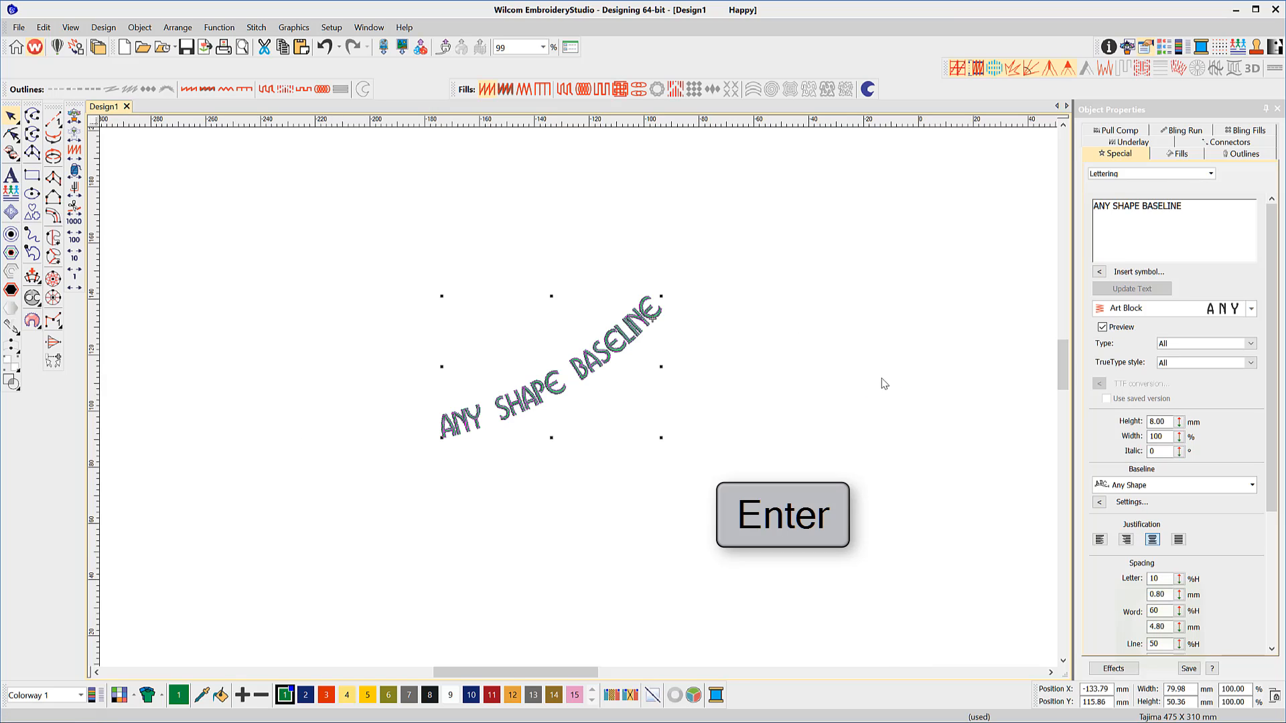
Reshape the lettering by sliding it along its baseline towards the peak and turning the peak point from corner to curve.
left_click(12, 134)
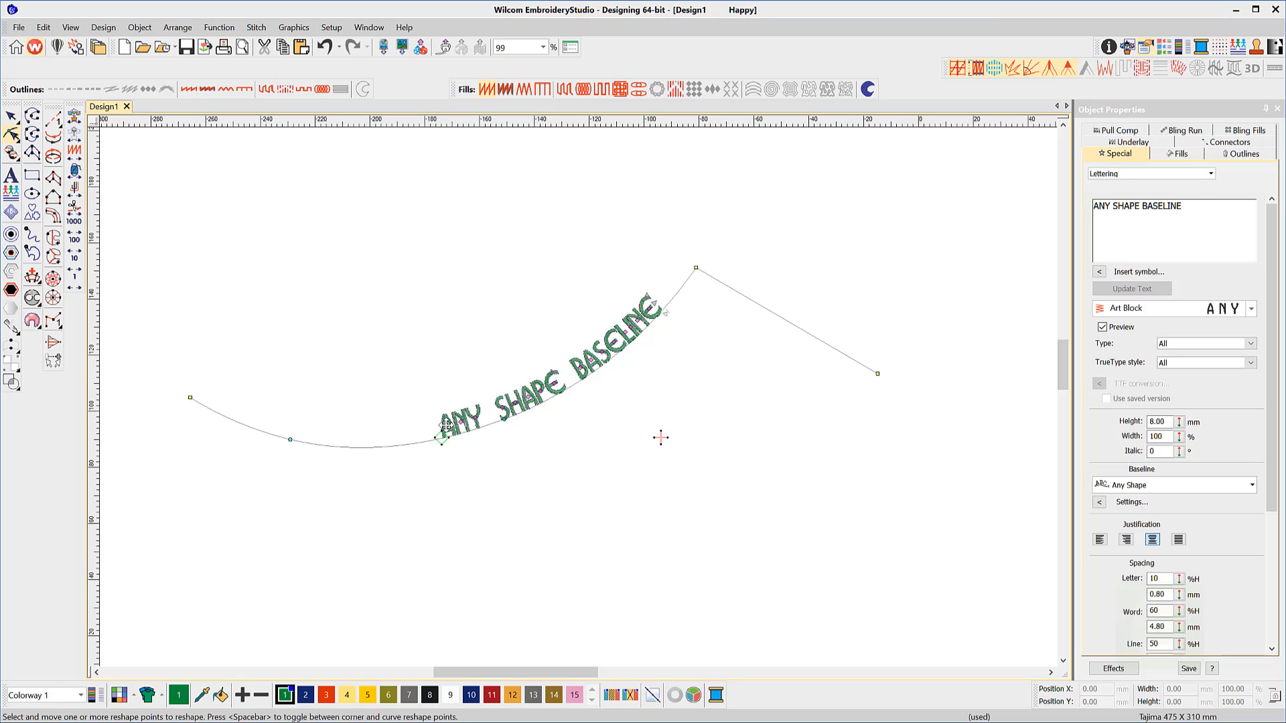
left_click_drag(446, 425, 524, 357)
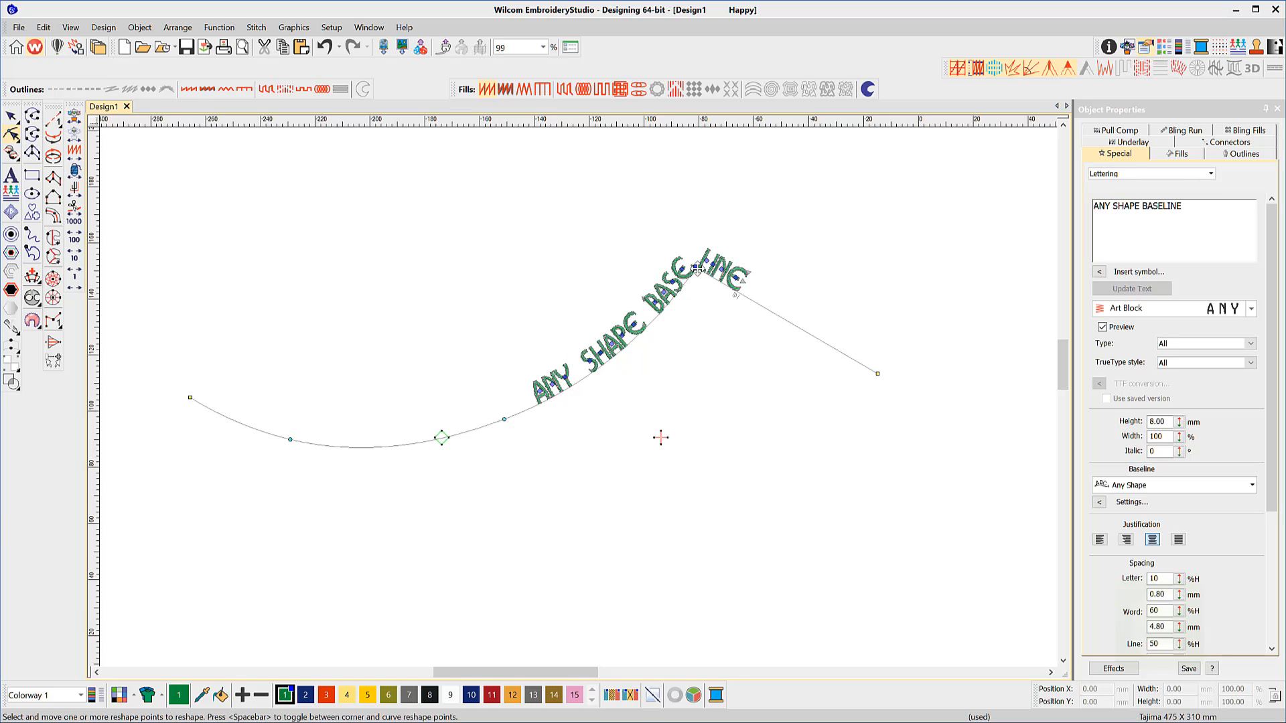
key("space")
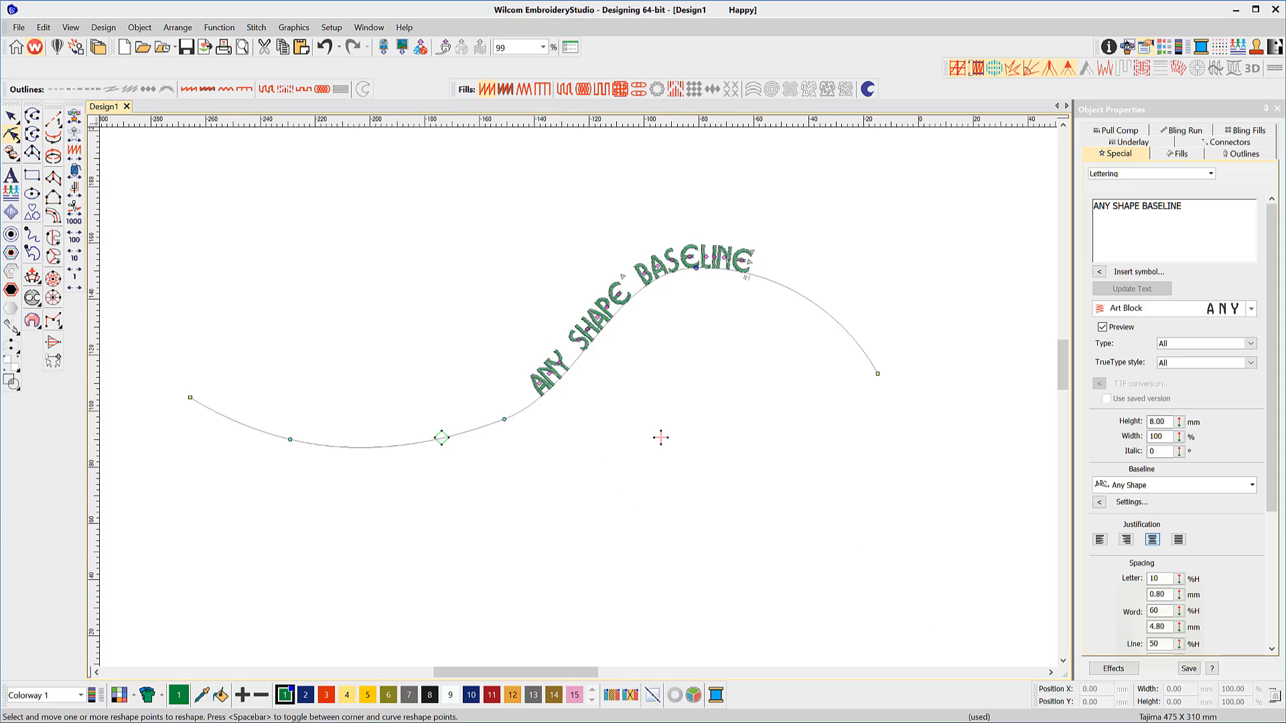
In a new design, create the lettering CONVERT FROM A STRAIGHT TO ANY SHAPE on a straight two-point Any Shape baseline.
key("ctrl+n")
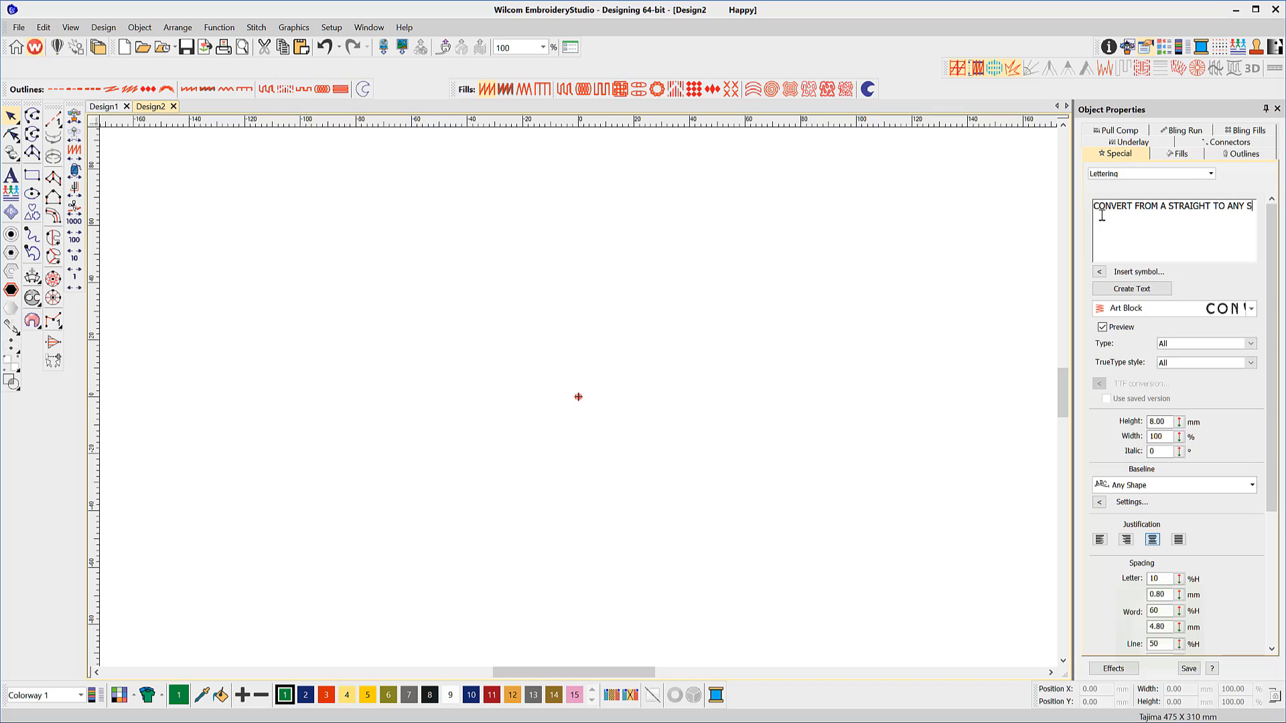
type("HAPE")
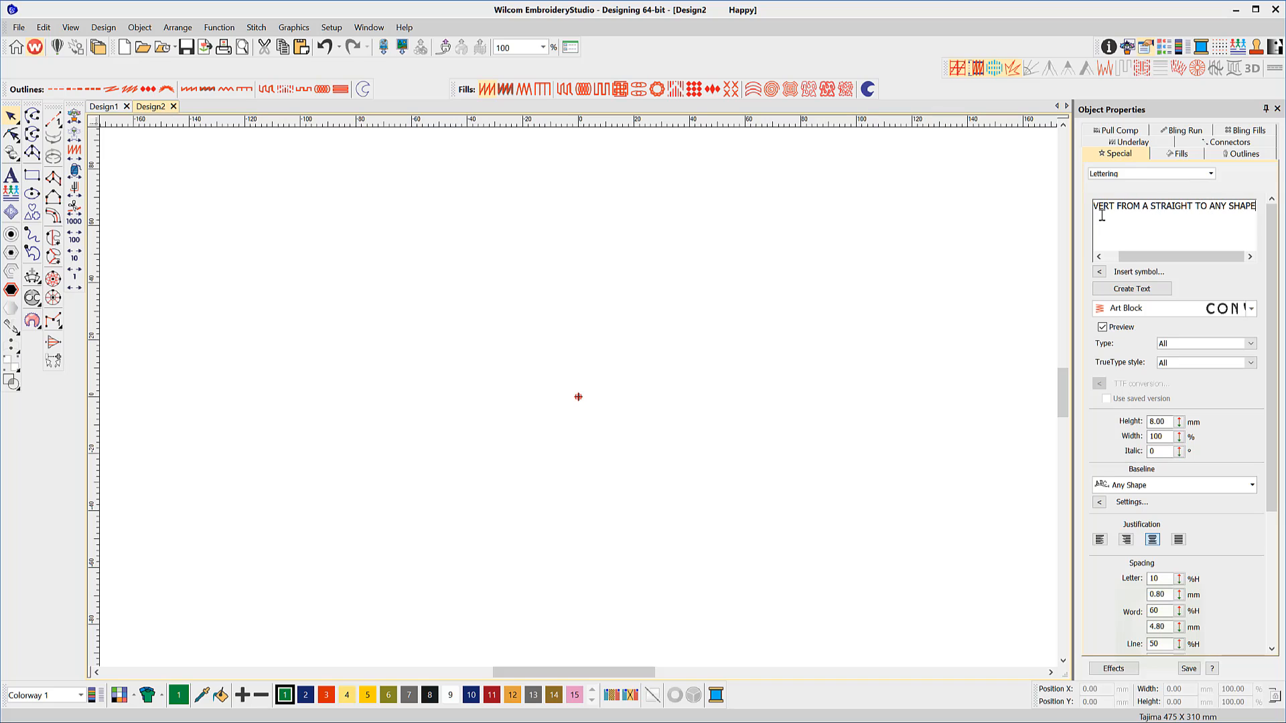
left_click(1143, 293)
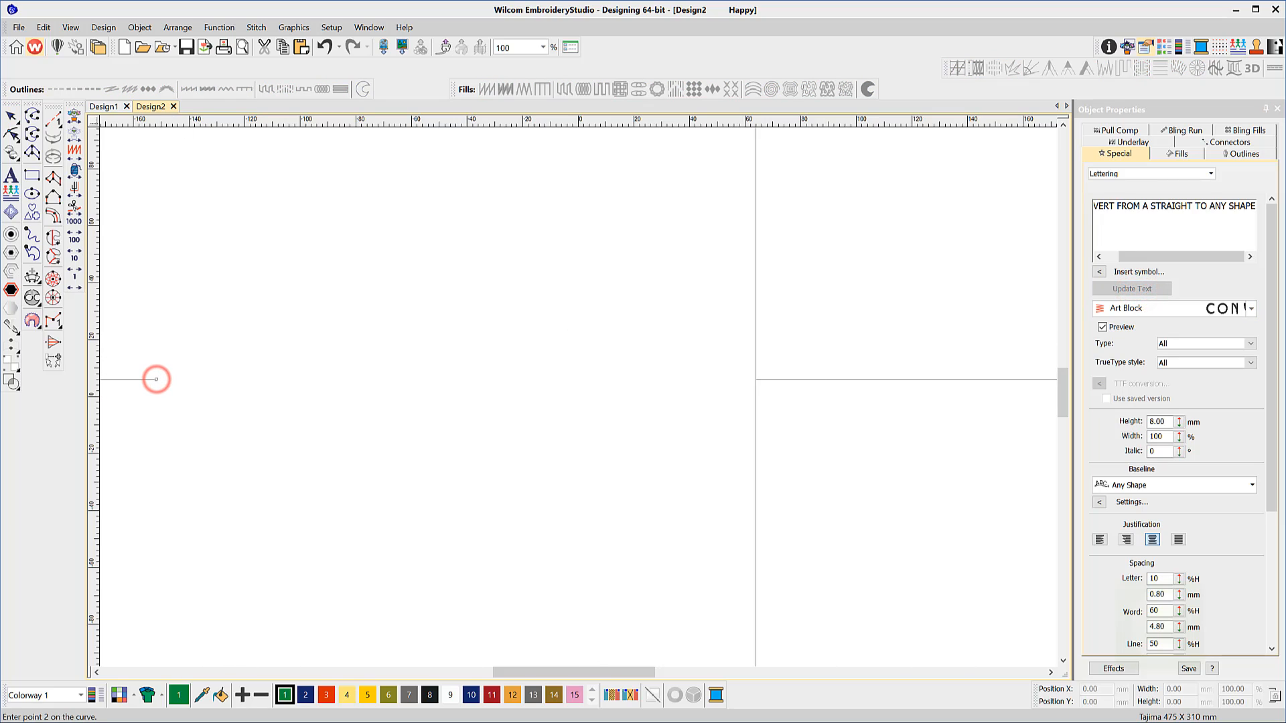
left_click(973, 375)
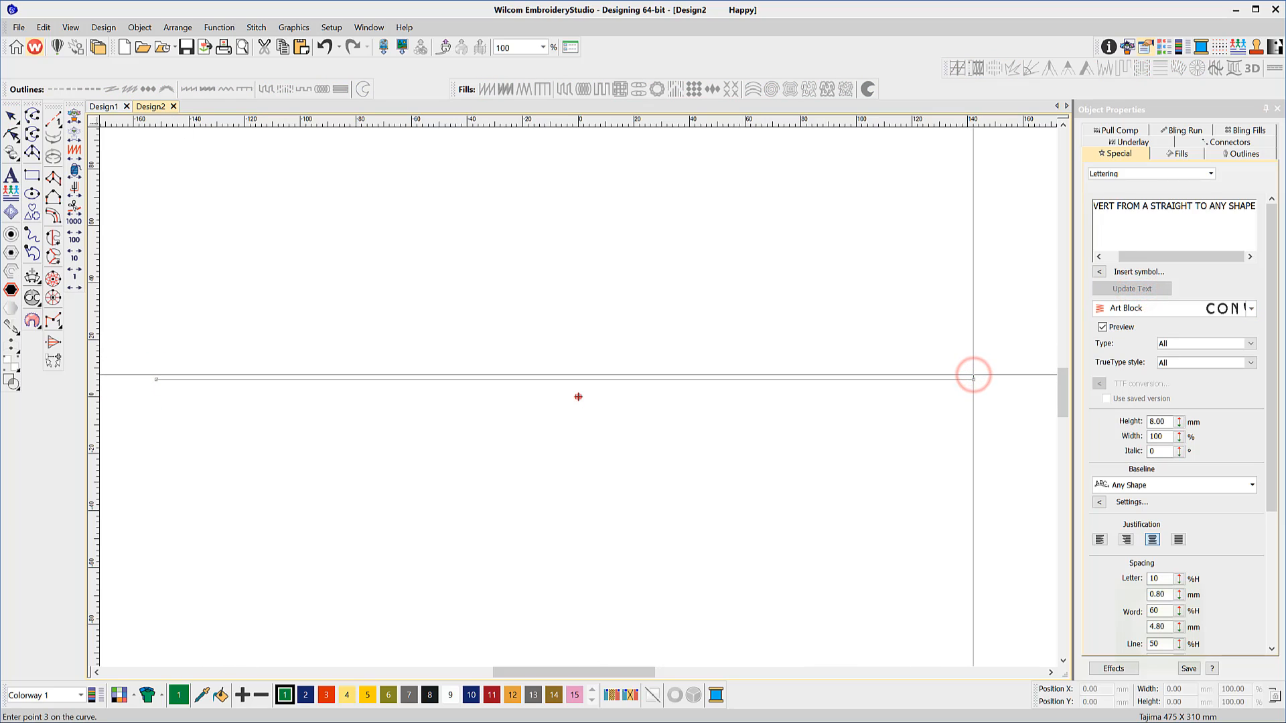
key("Return")
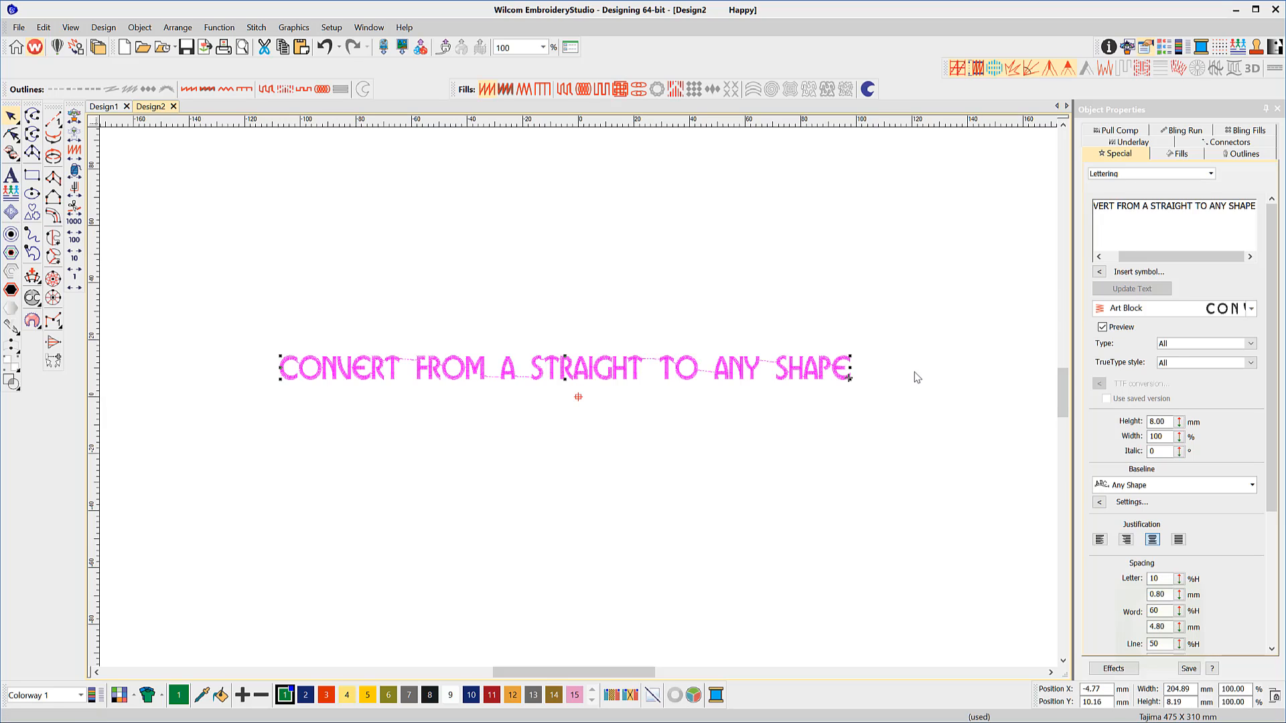
Reshape the straight baseline into an S-curve with two added points, one pulled up and the other pulled down.
left_click(11, 134)
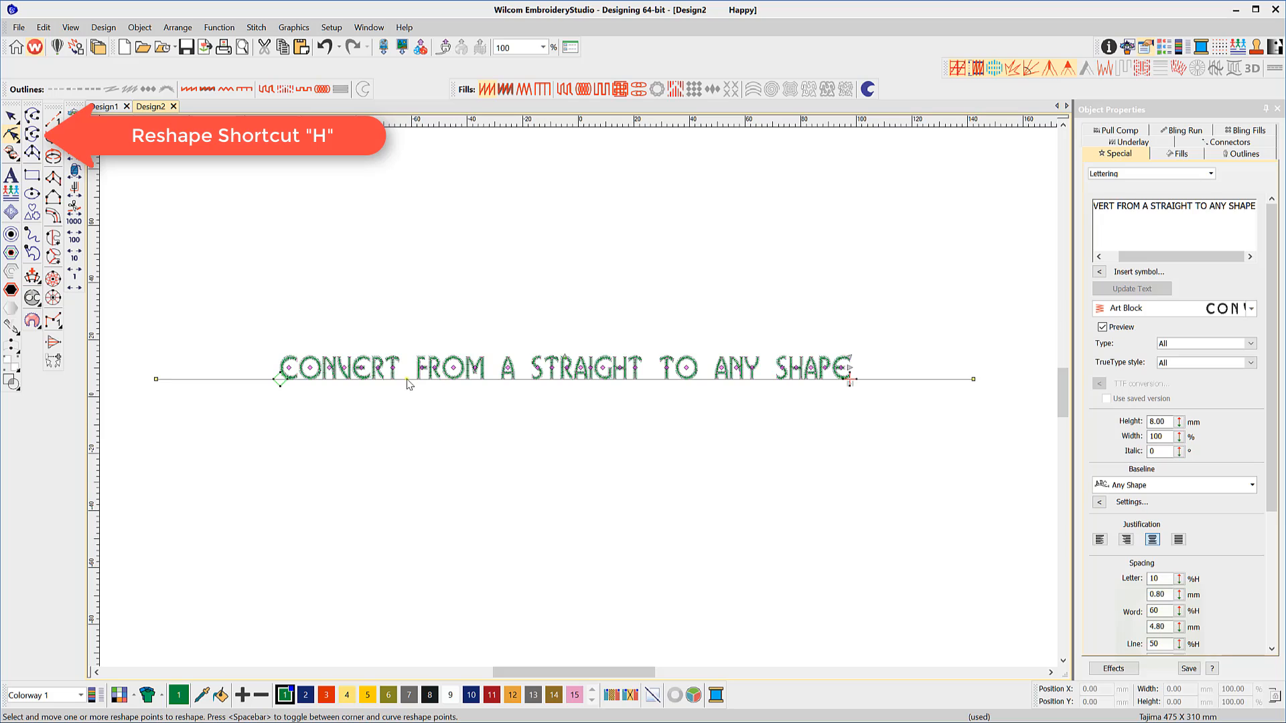
left_click_drag(408, 383, 409, 252)
left_click(652, 232)
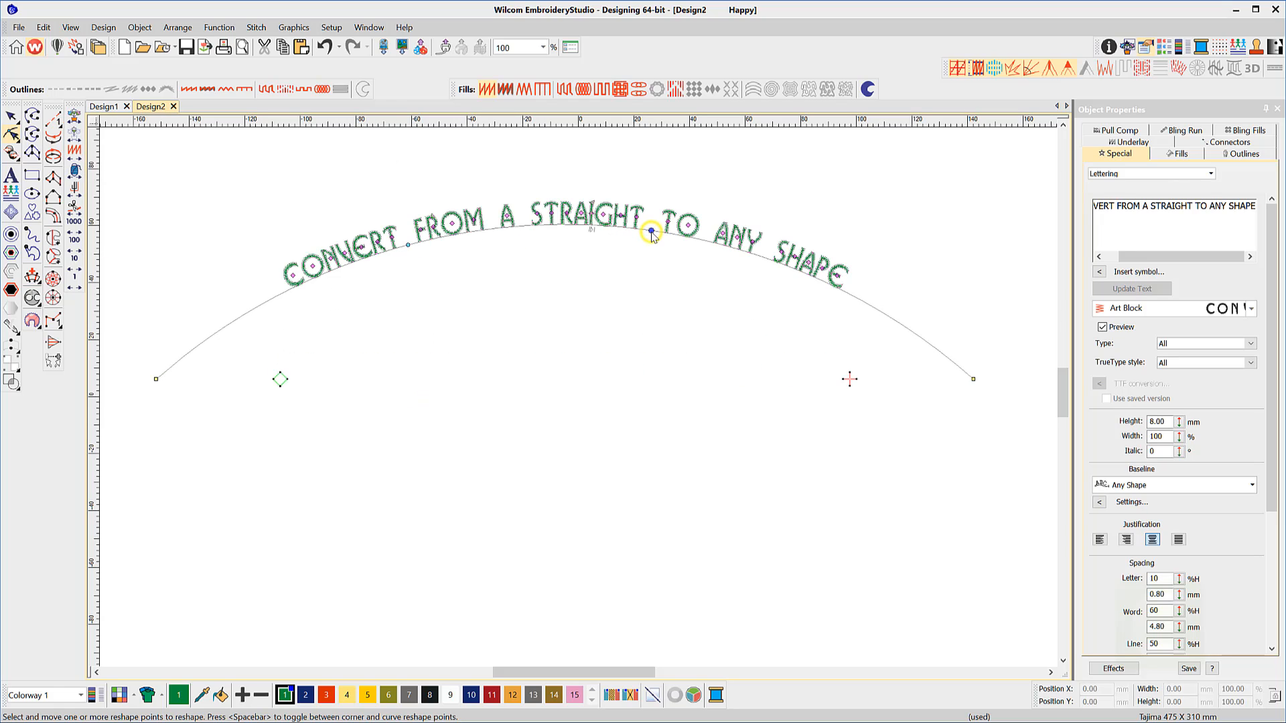
left_click_drag(652, 232, 622, 428)
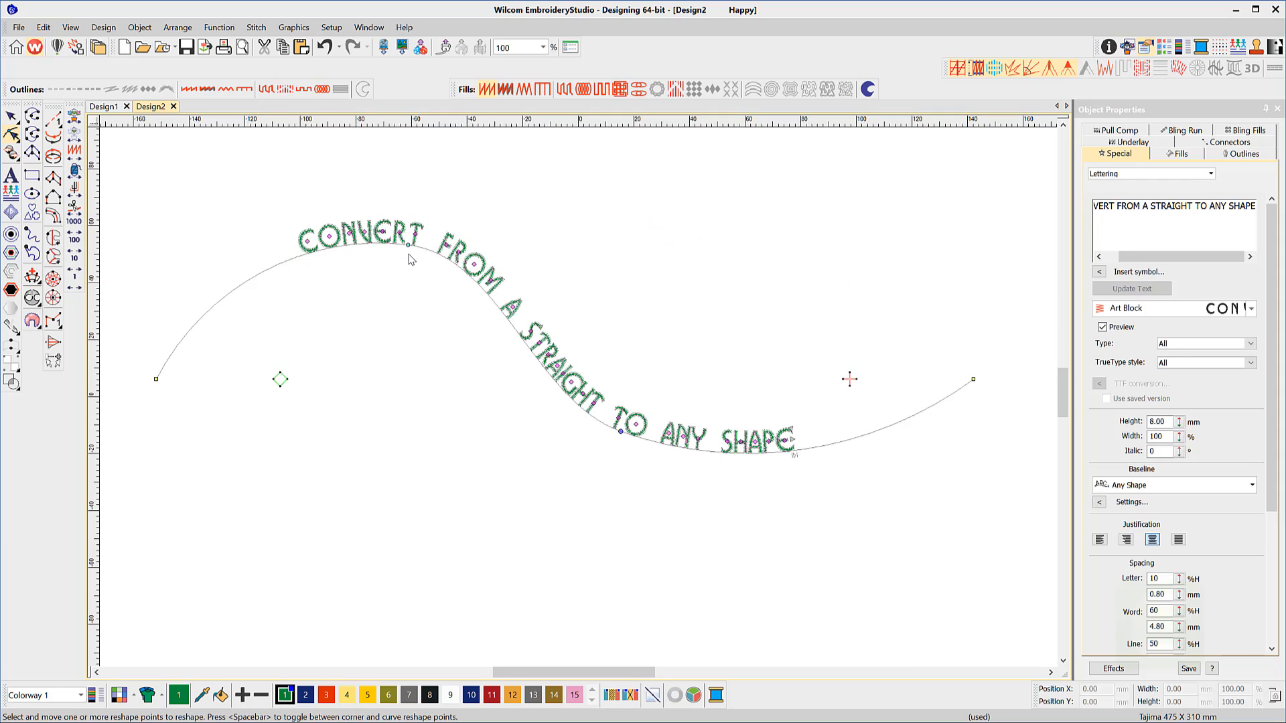
Turn the baseline's upper point into a corner and shift the letters so CONVERT and FROM sit on either side of it.
left_click_drag(408, 245, 424, 250)
key("space")
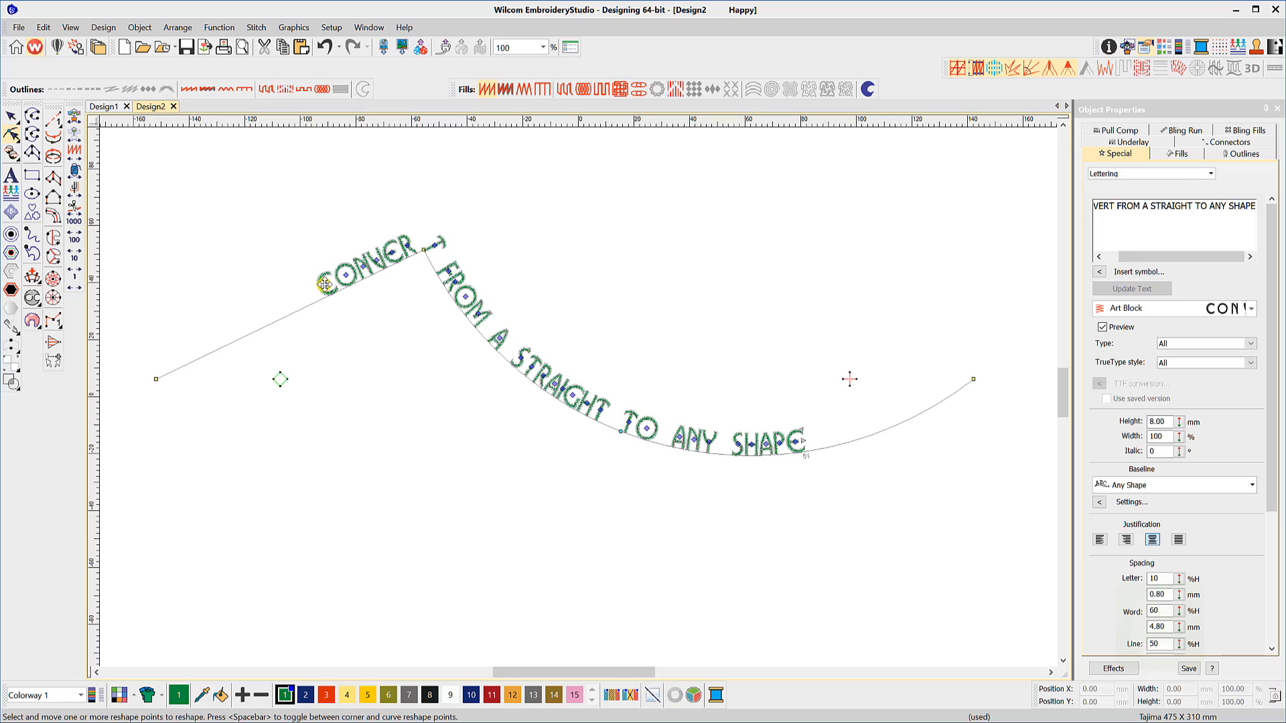
left_click_drag(324, 284, 322, 285)
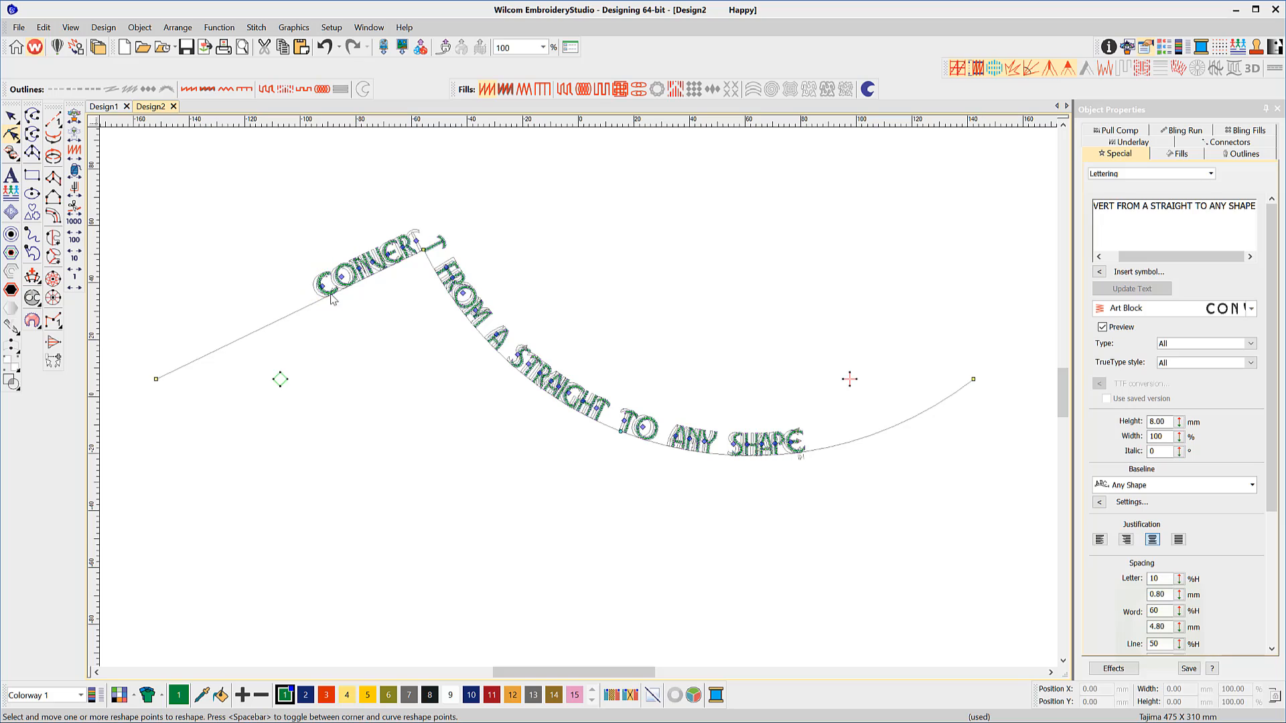
left_click(350, 325)
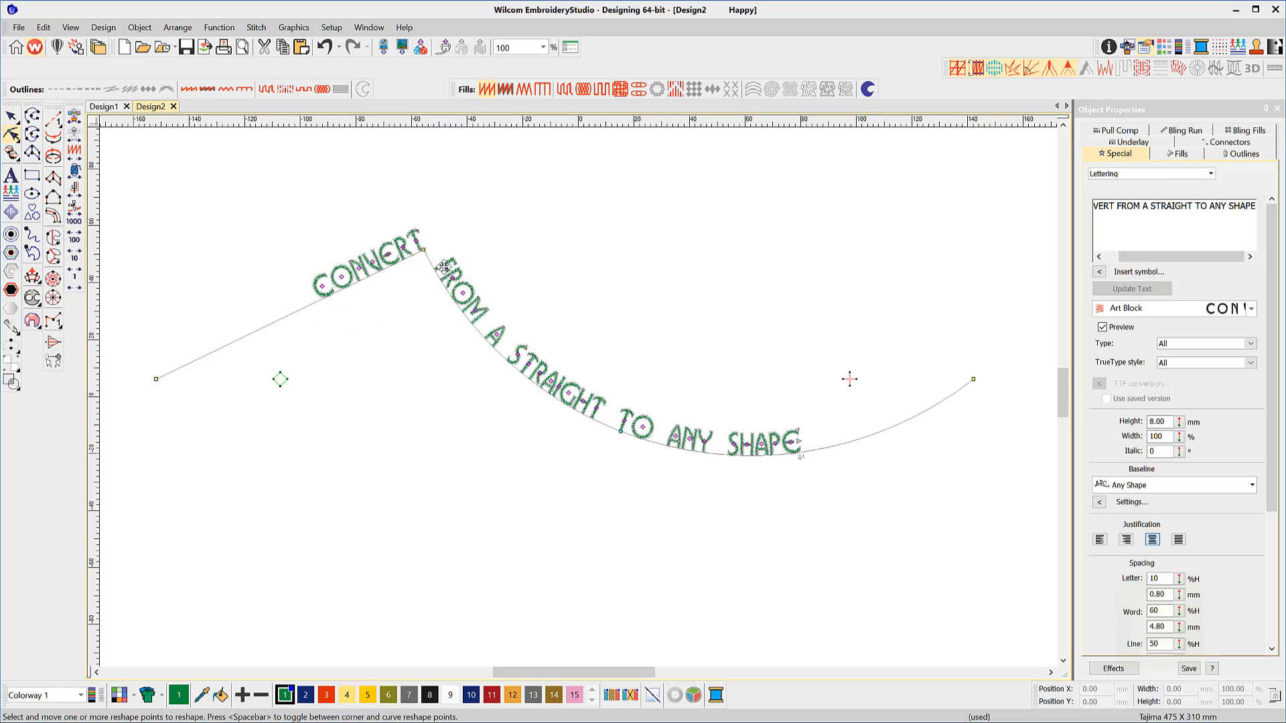
left_click_drag(444, 267, 442, 382)
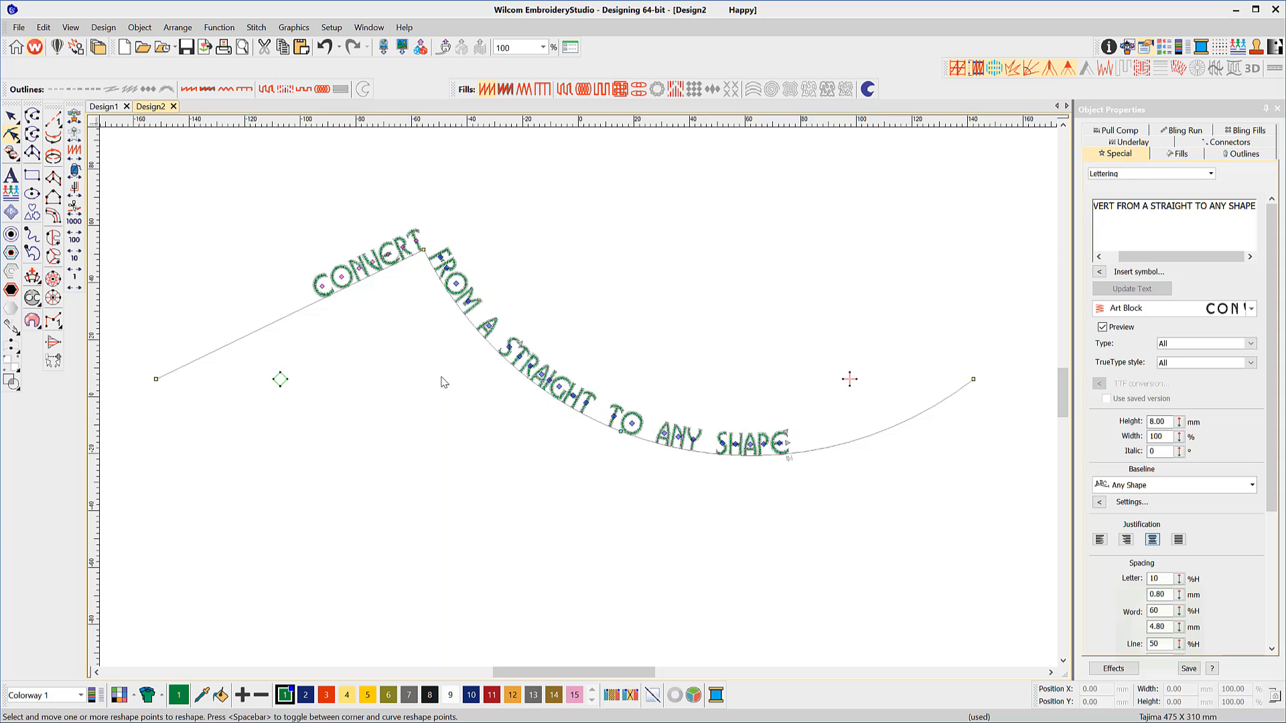
left_click(445, 394)
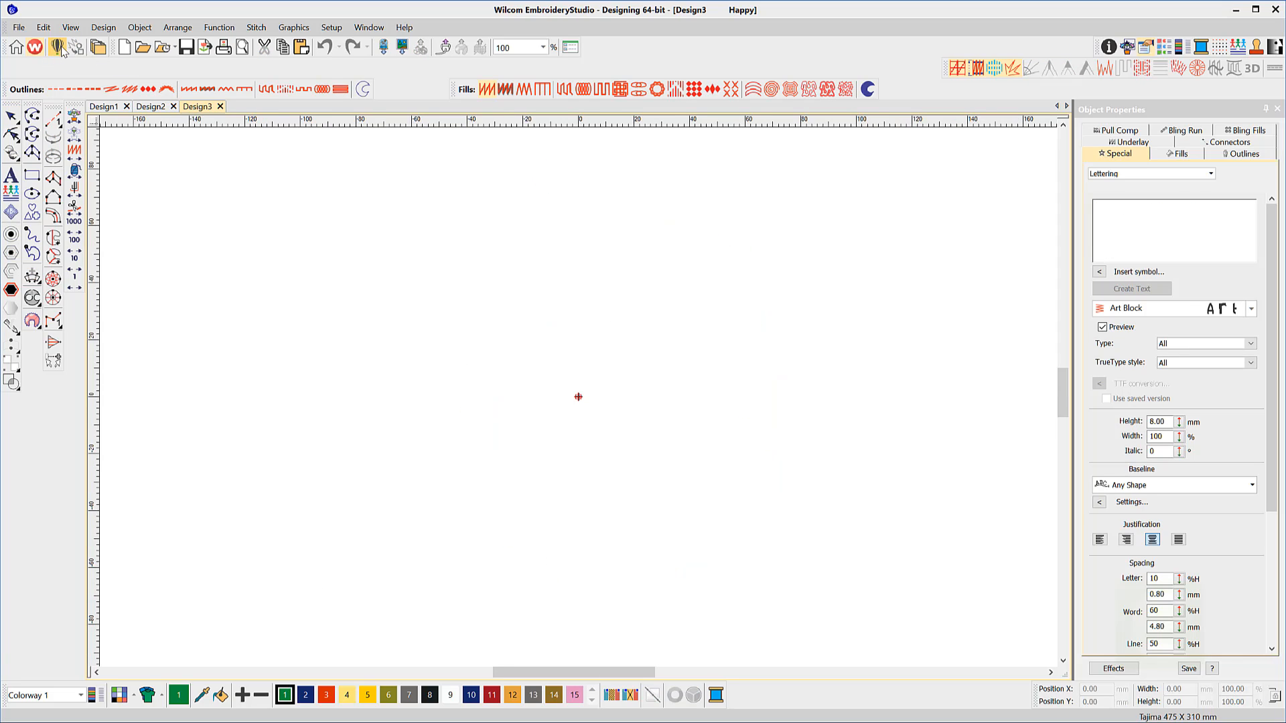
Switch the new design to Corel graphics mode and draw a symmetrical spiral with 4 revolutions in the page's upper half.
left_click(58, 47)
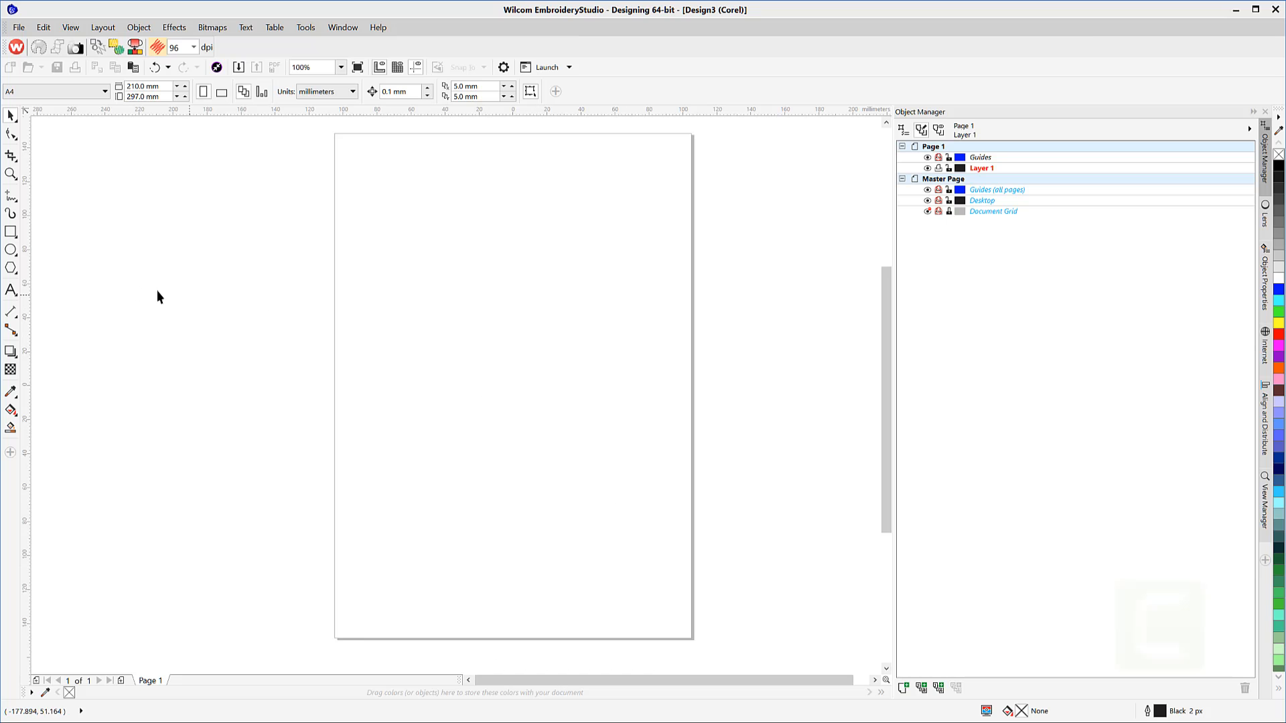
left_click(15, 276)
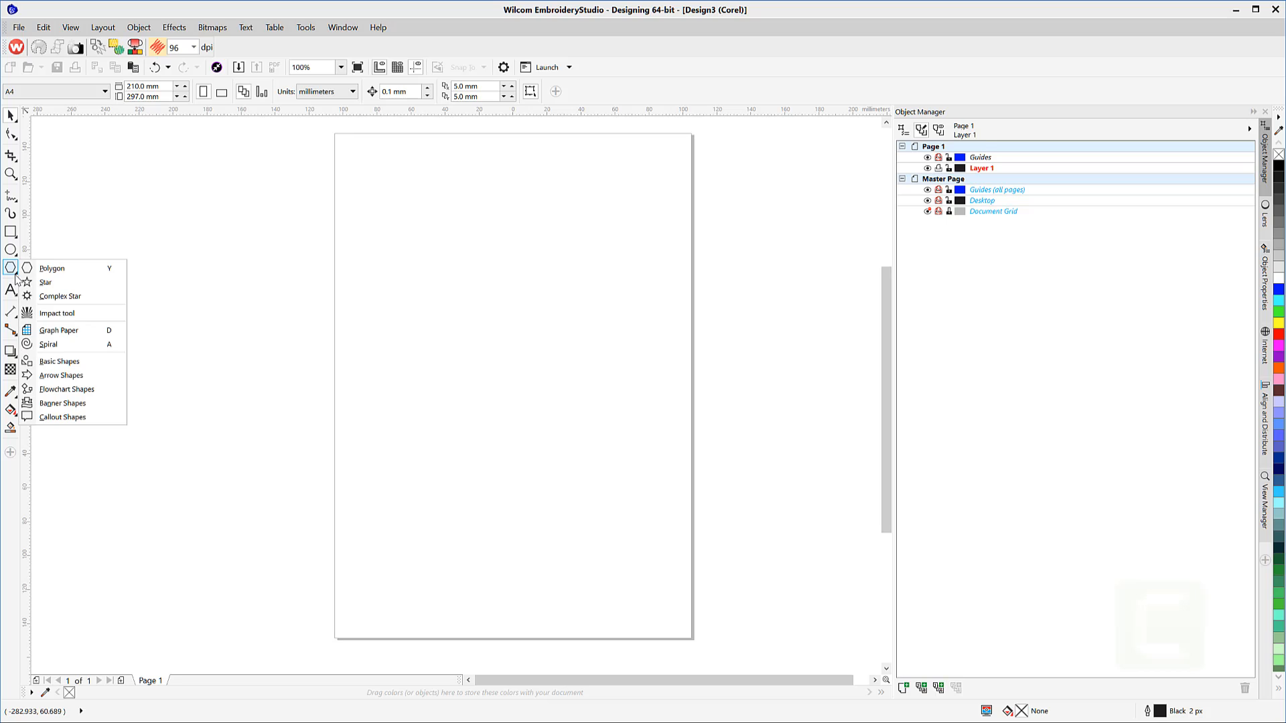
left_click(31, 346)
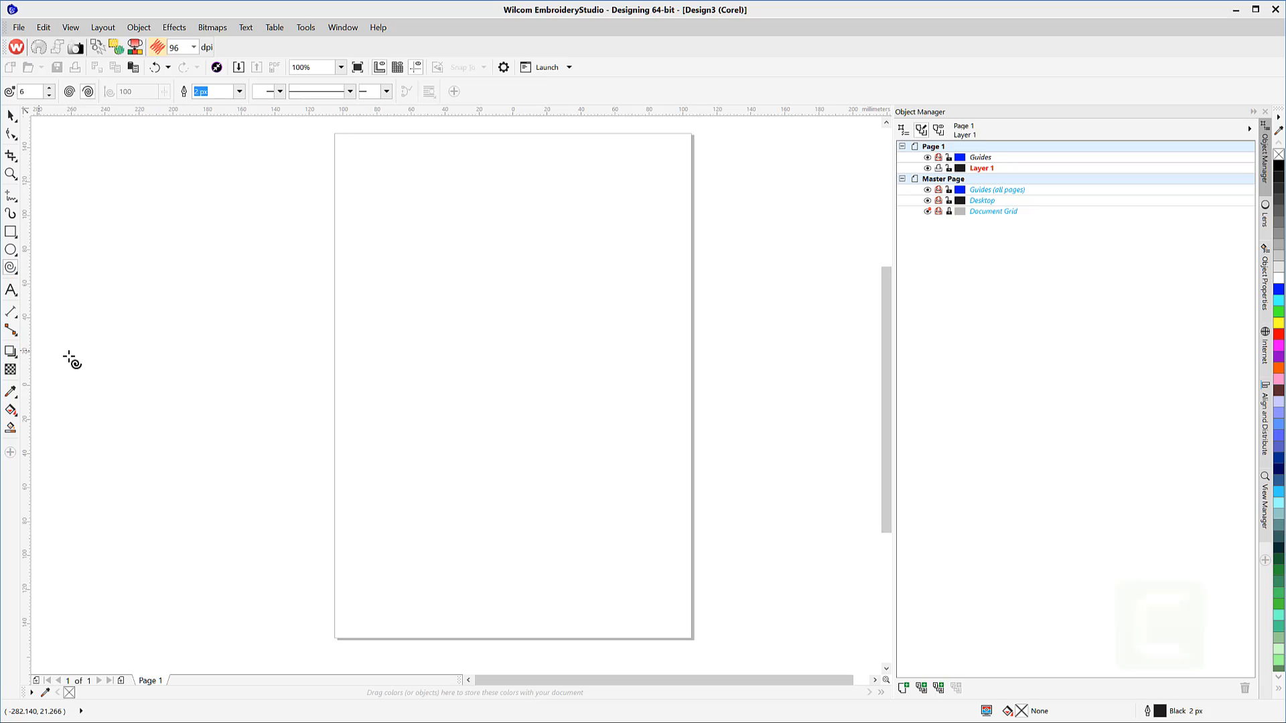
left_click(50, 95)
left_click(50, 95)
left_click_drag(384, 215, 520, 328)
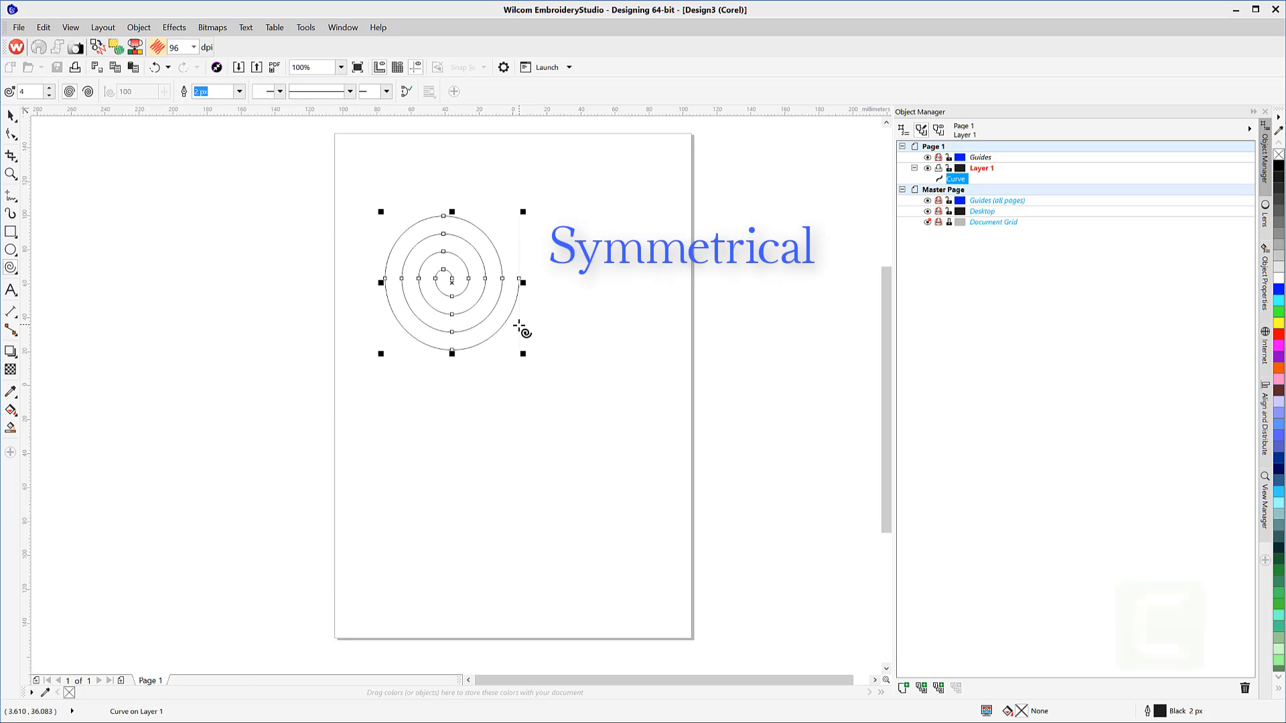
Draw two logarithmic spirals with 4 revolutions, one in the page's lower half and a reversed one across the page's right edge.
left_click(95, 155)
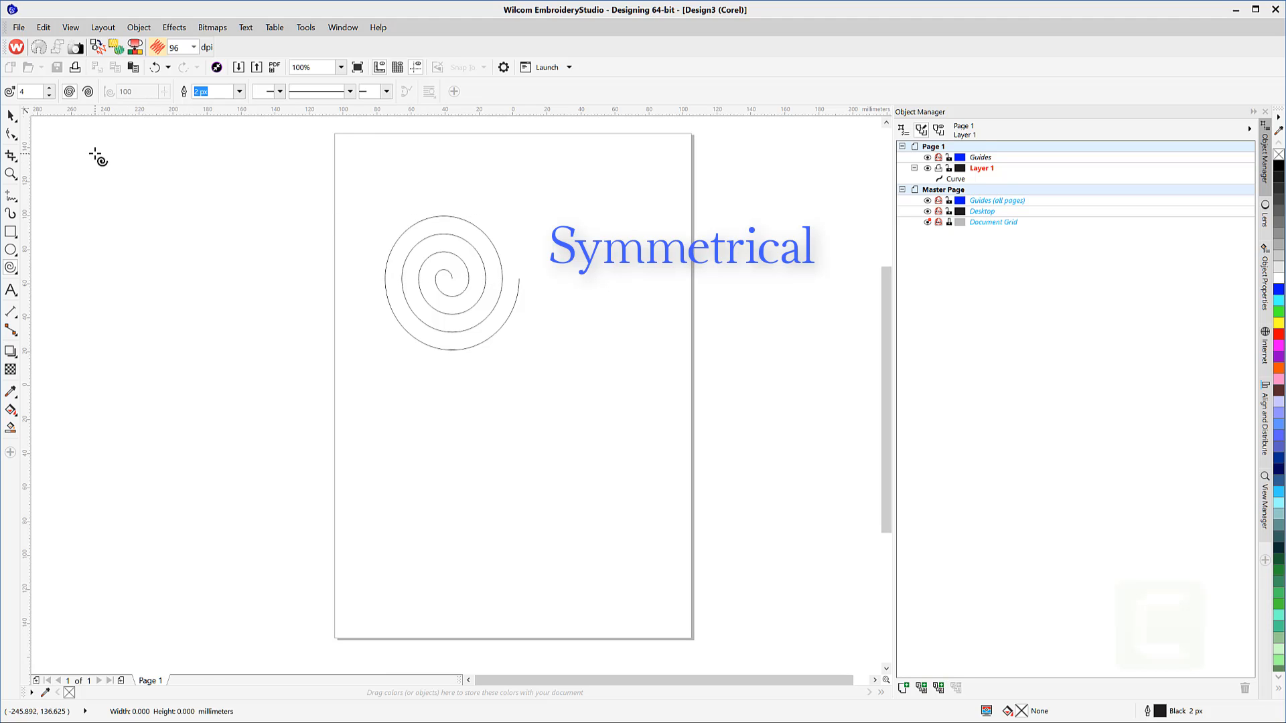
left_click(87, 92)
left_click_drag(399, 394, 548, 500)
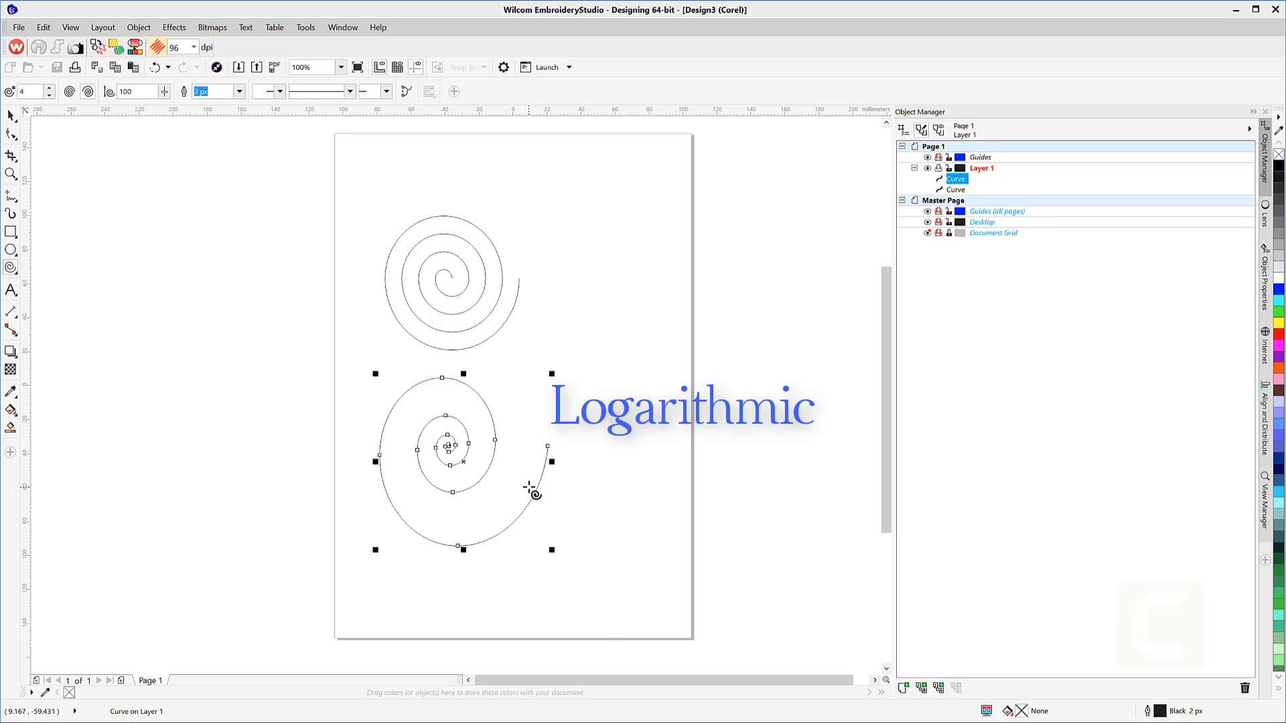
left_click_drag(765, 526, 608, 368)
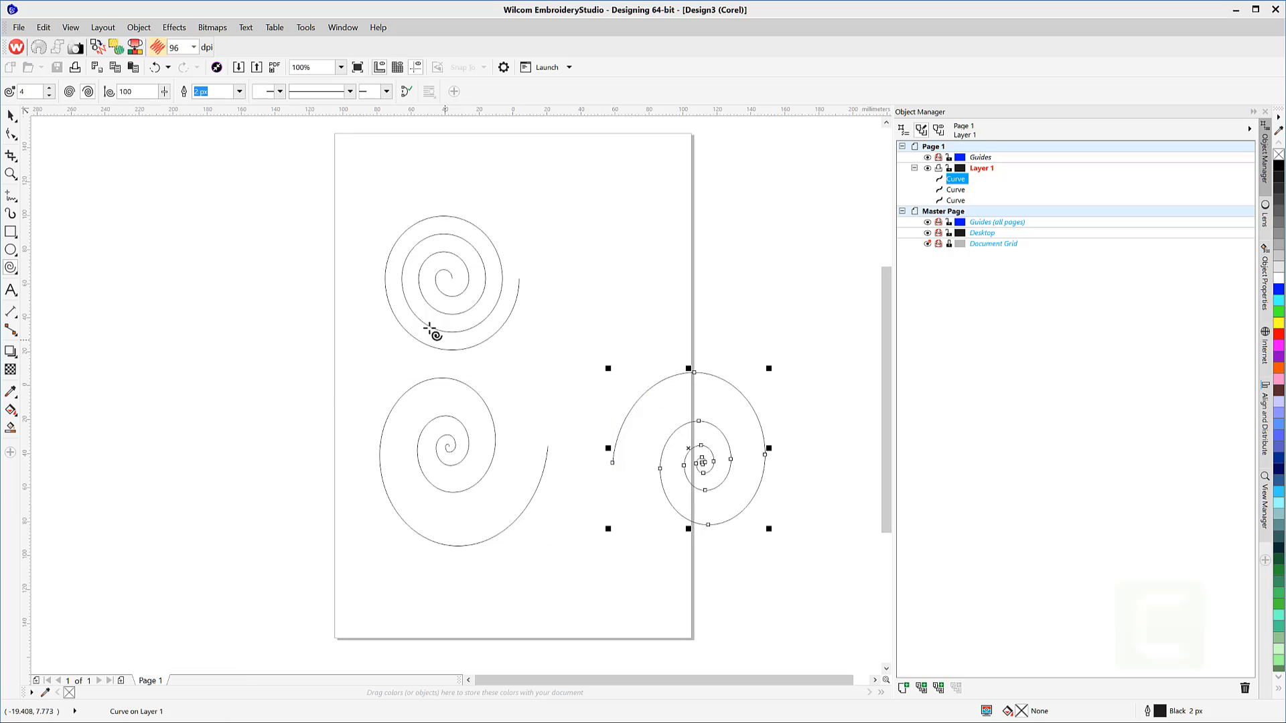
Draw a reversed symmetrical spiral with 4 revolutions across the page's right edge, above the reversed logarithmic one.
left_click(71, 93)
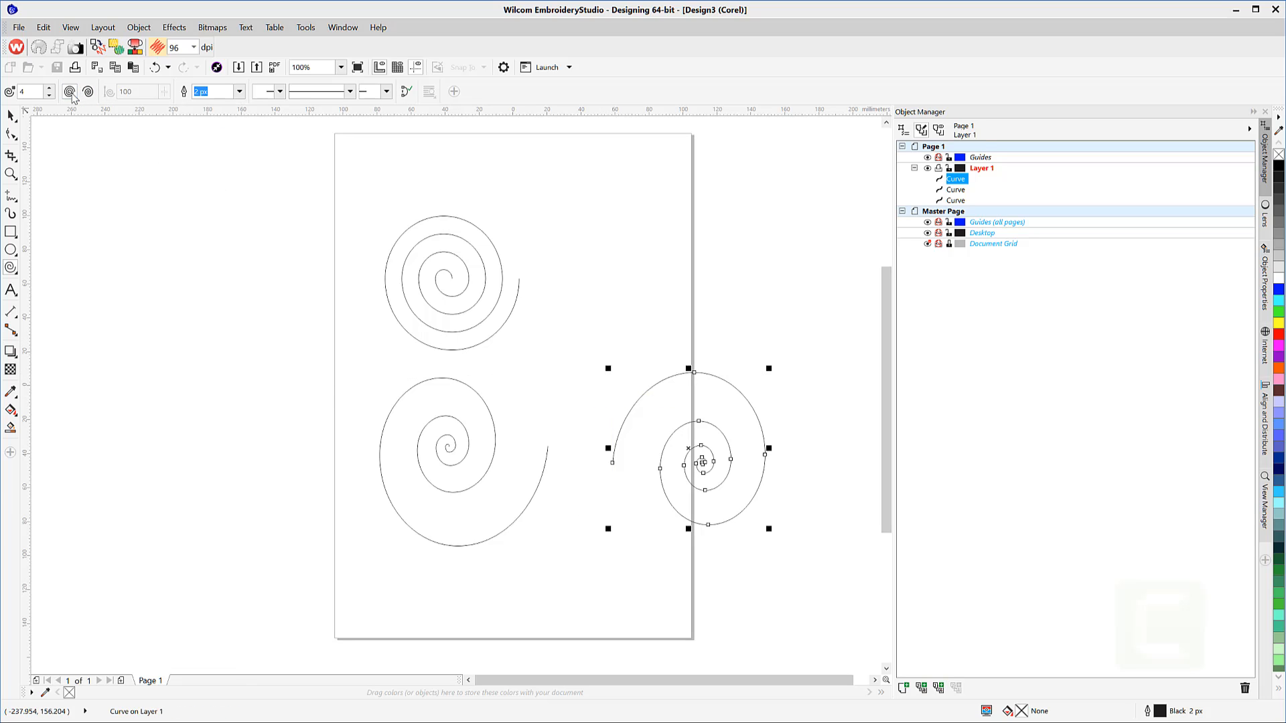
left_click(768, 322)
left_click_drag(768, 322, 613, 191)
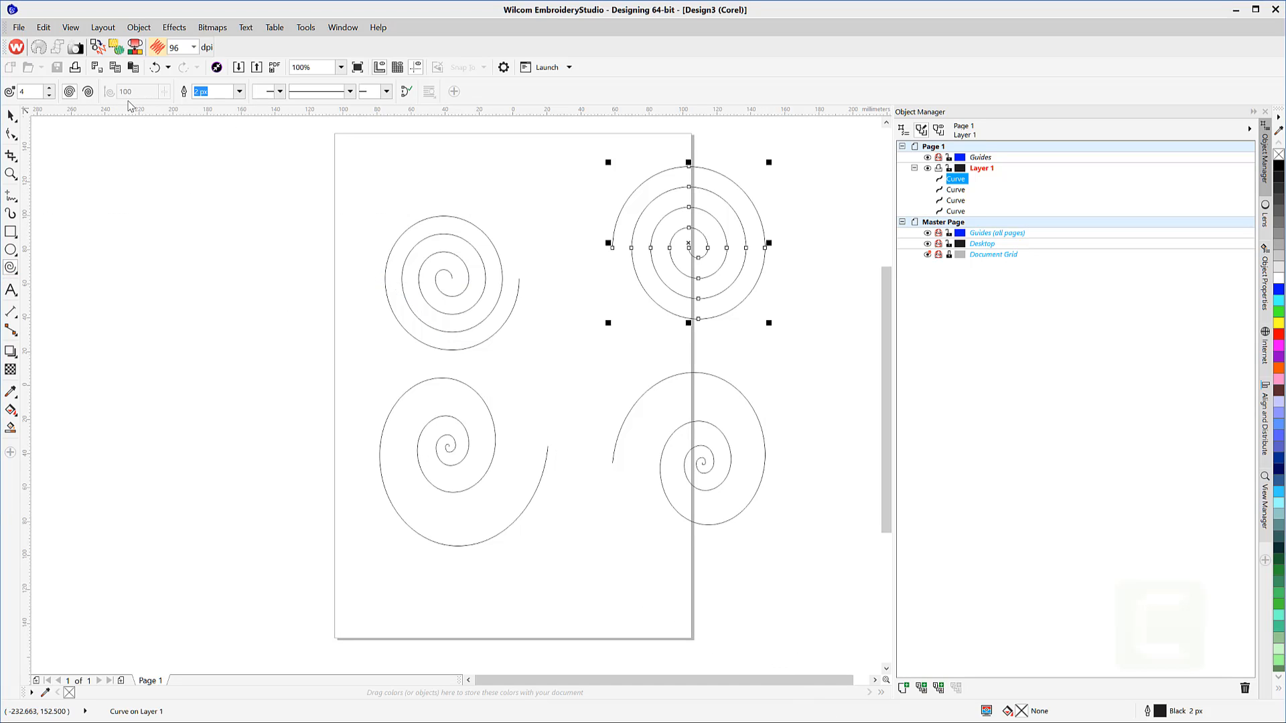
Draw a logarithmic spiral with an expansion factor of 35 just left of the page's lower half.
left_click(87, 92)
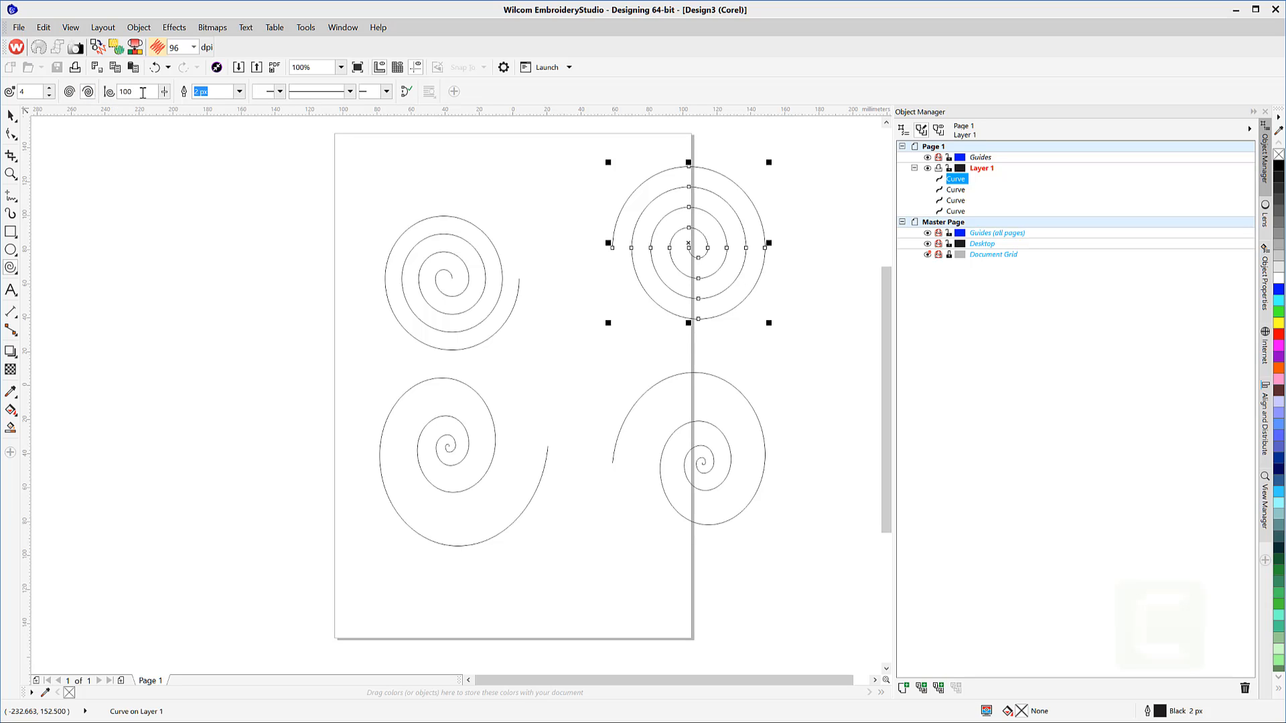
left_click(164, 93)
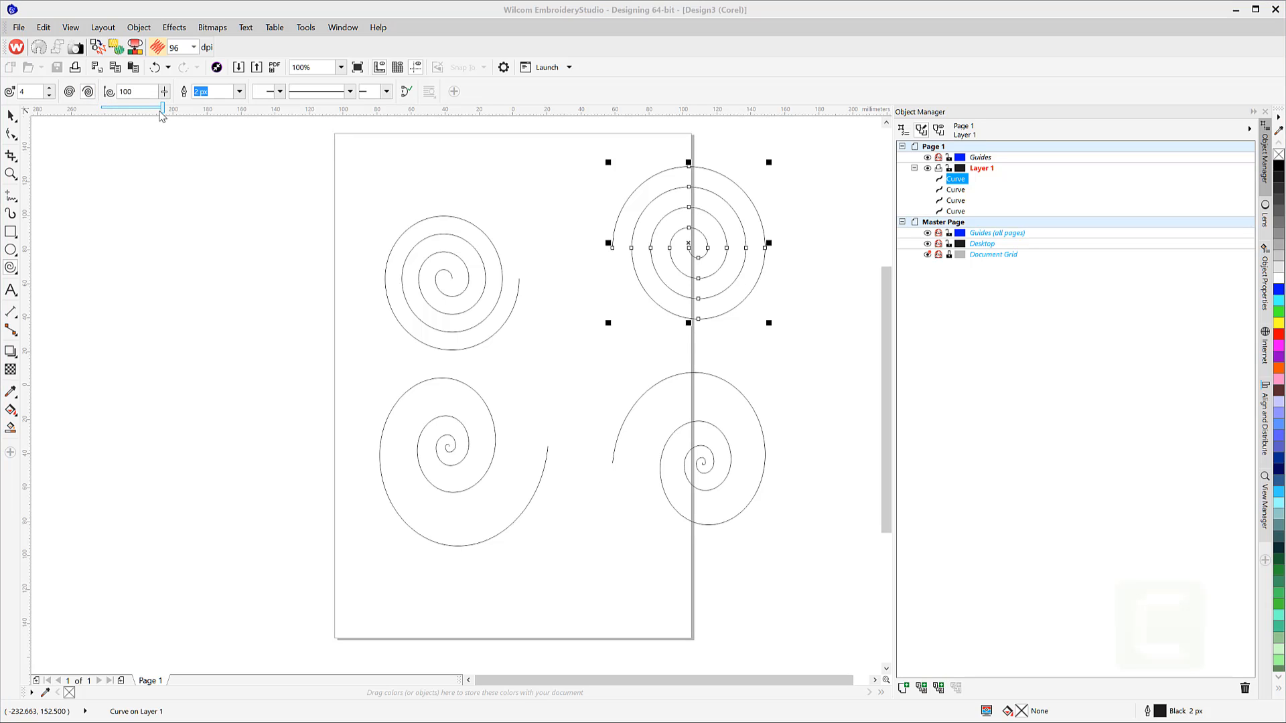
left_click_drag(163, 112, 125, 115)
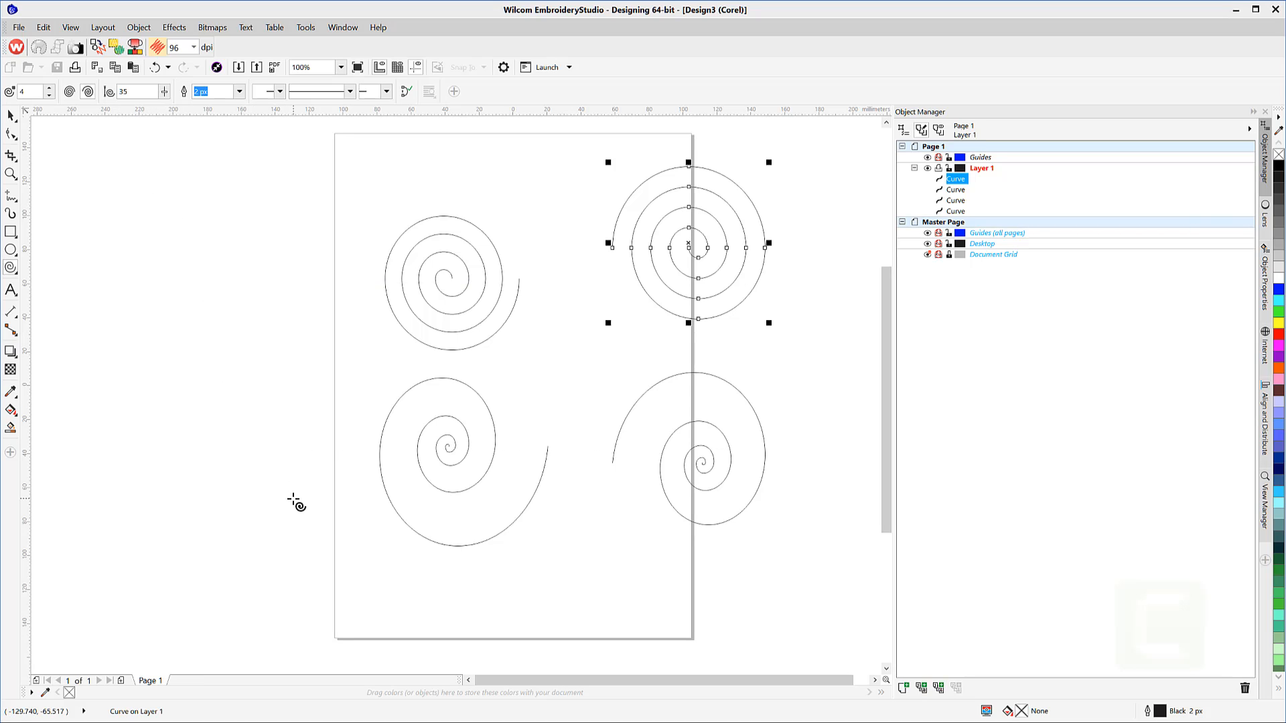
mouse_move(208, 412)
left_mouse_down()
mouse_move(229, 451)
mouse_move(325, 539)
mouse_move(267, 546)
left_mouse_up()
Draw two more logarithmic spirals left of the page, a small one with expansion factor 8 and one above it with 100.
left_click_drag(164, 91, 148, 111)
left_click_drag(81, 396, 185, 499)
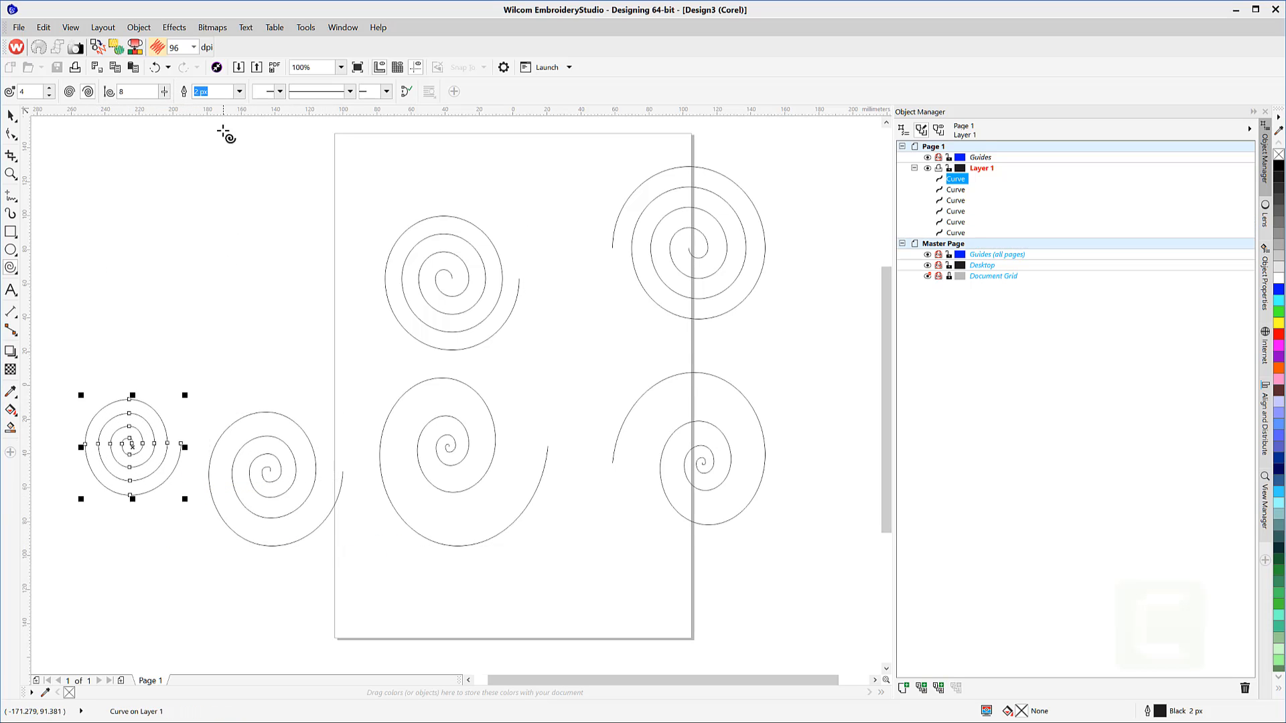
left_click_drag(166, 97, 230, 109)
left_click_drag(105, 236, 240, 369)
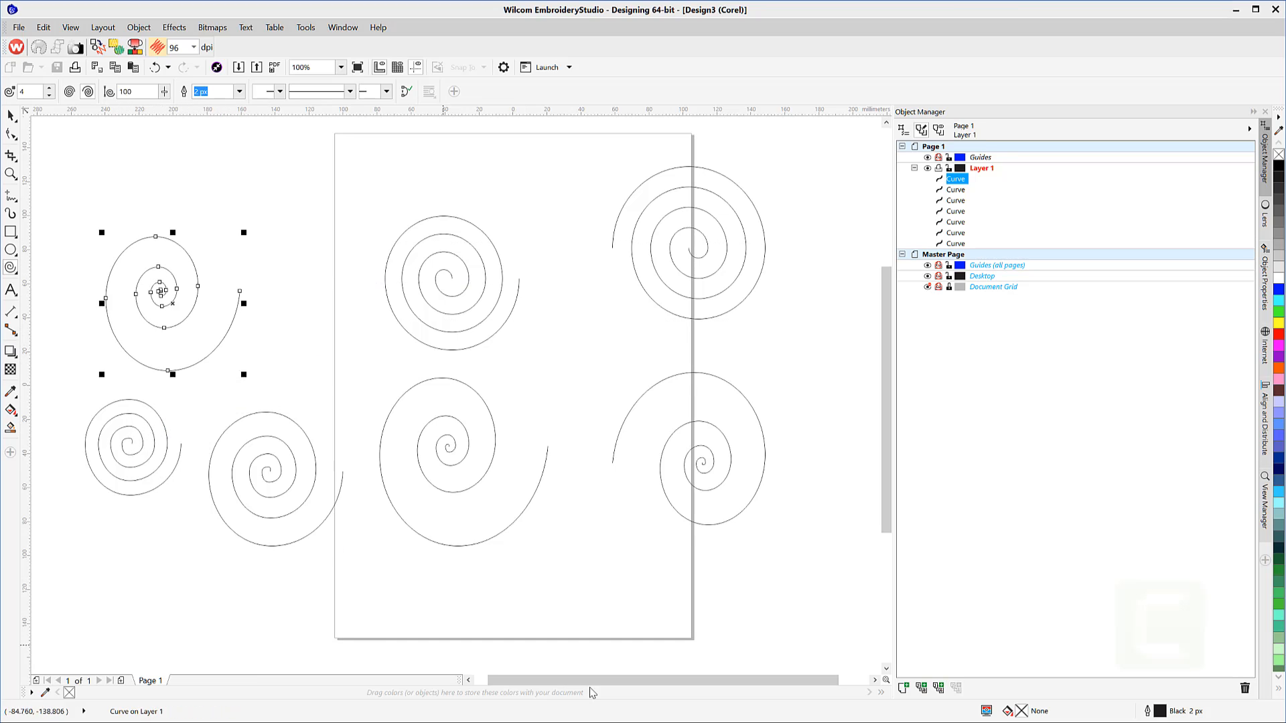
Switch back to embroidery mode and enter the lettering text "a line of lettering around a spiral baseline".
left_click(17, 47)
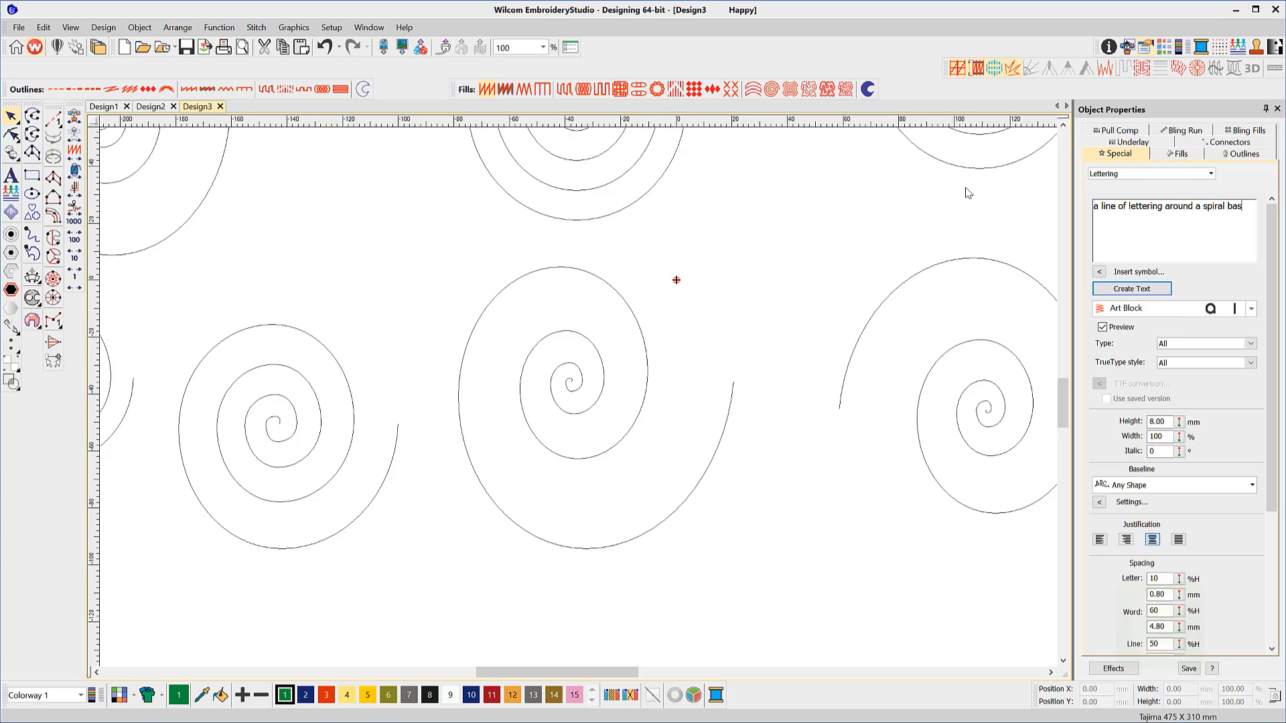
type("ine")
Create the lettering on an Any Shape baseline traced inward along the middle logarithmic spiral with ten curve points, starting at its lowest point.
left_click(1132, 288)
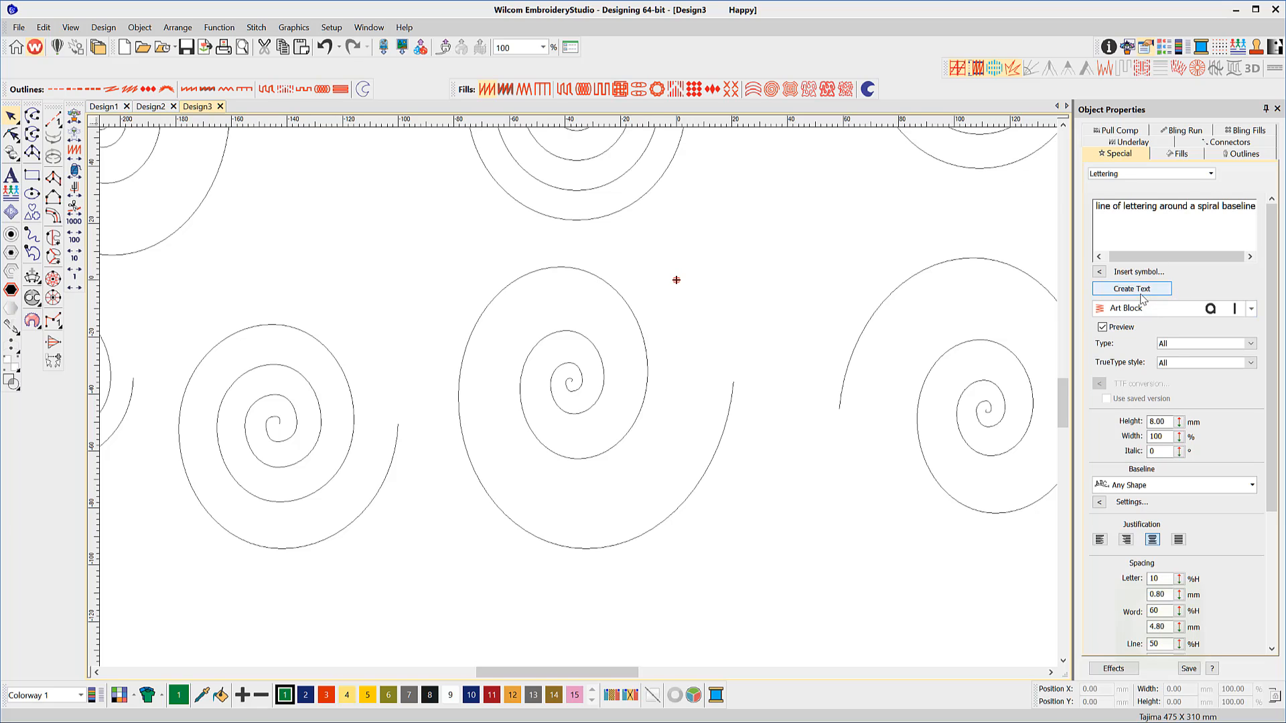
left_click(572, 548)
left_click(481, 483)
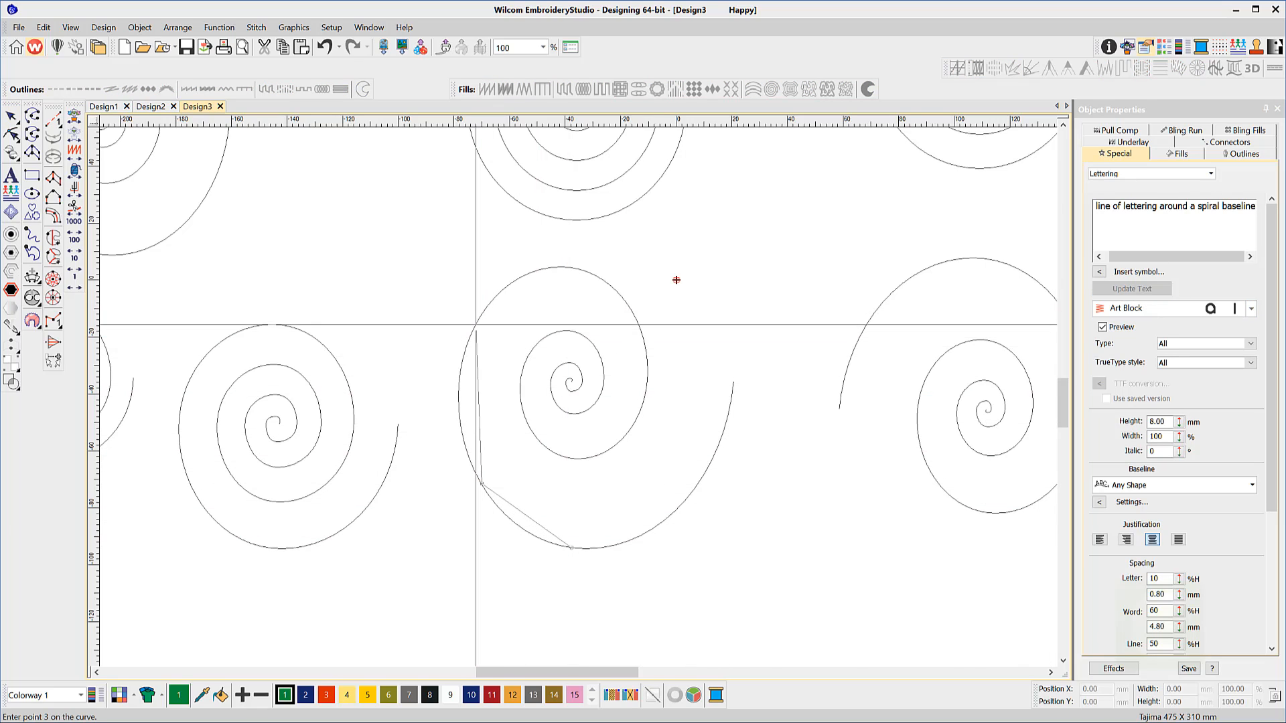
left_click(477, 324)
left_click(560, 268)
left_click(640, 326)
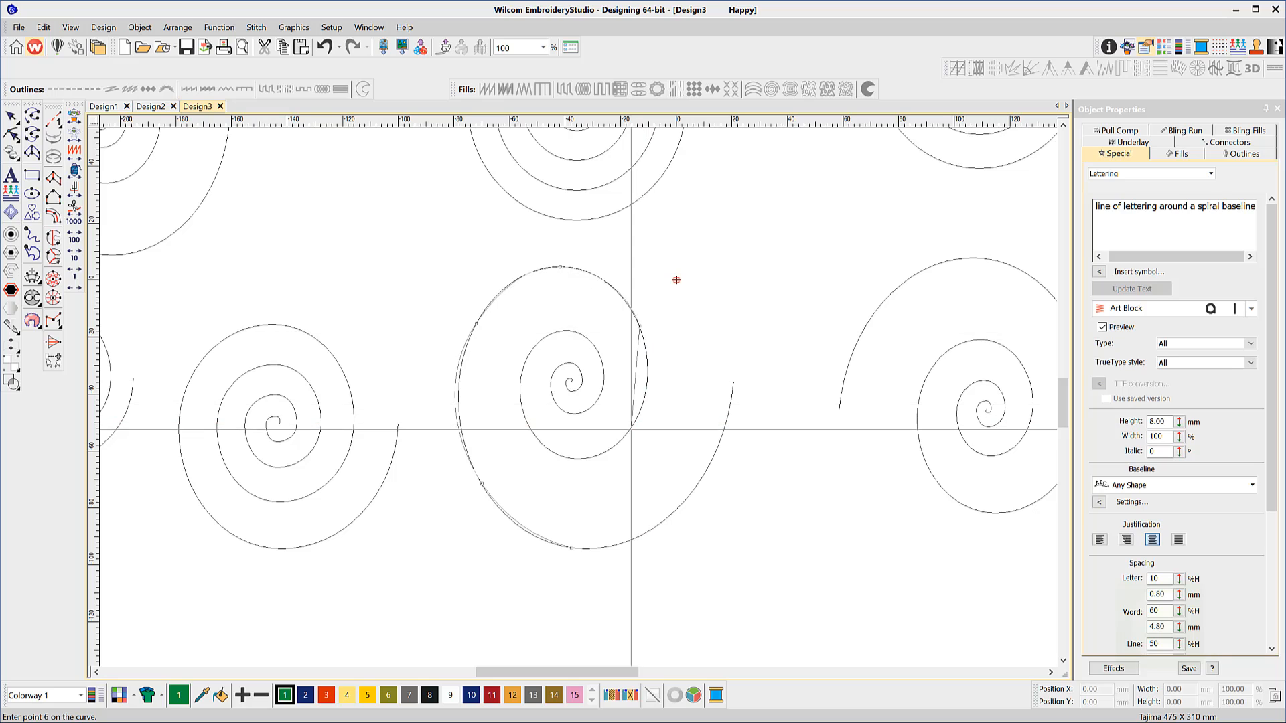
left_click(630, 430)
left_click(546, 448)
left_click(522, 377)
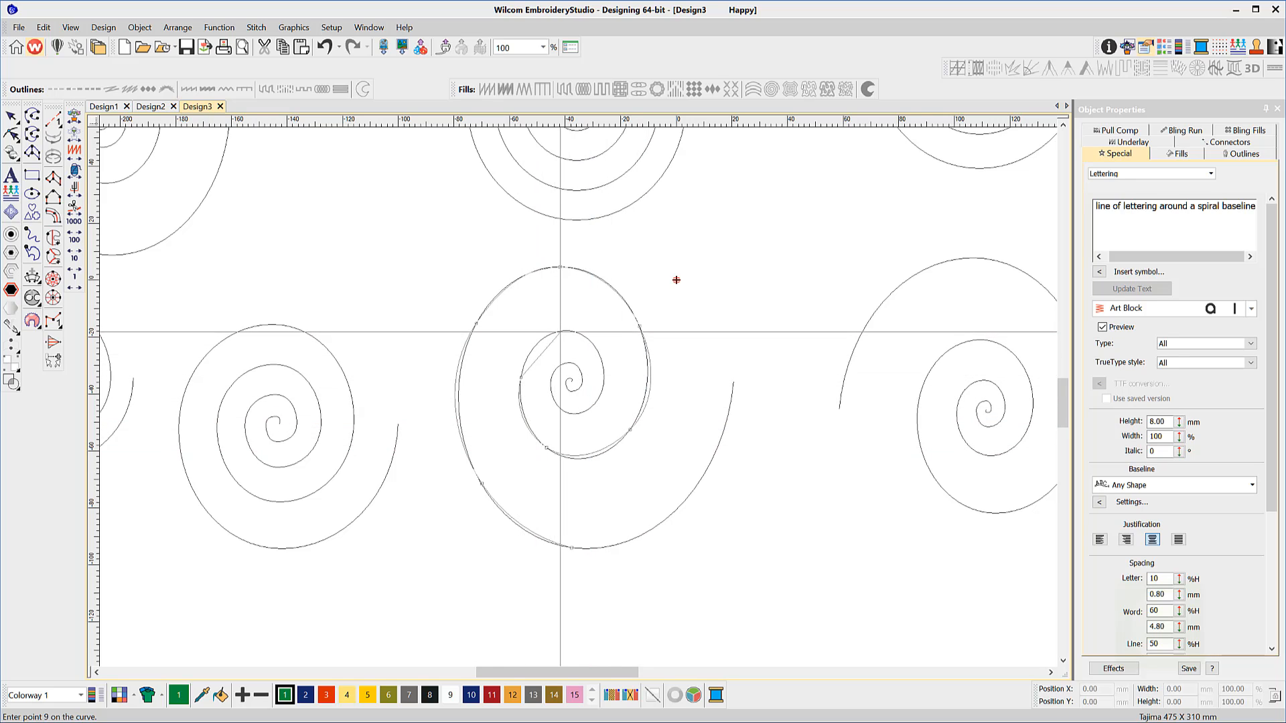
left_click(562, 331)
left_click(601, 360)
key("Return")
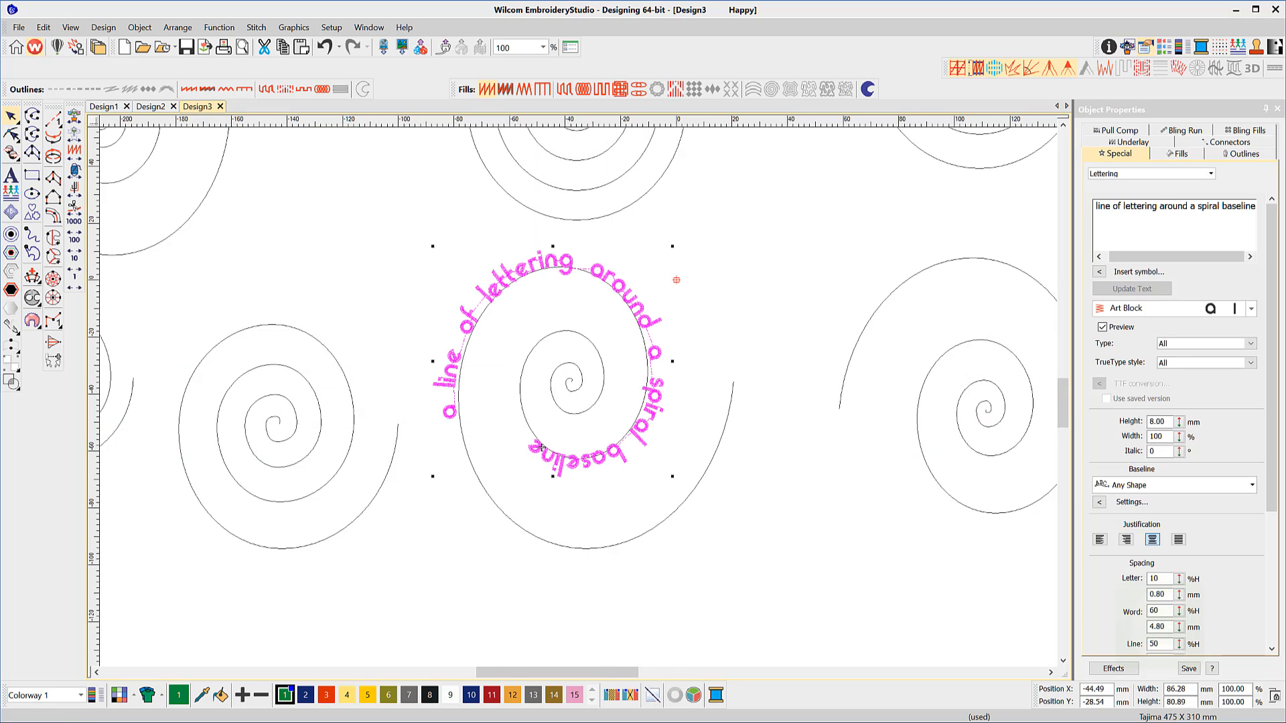
Reshape the lettering by sliding its letters along the spiral baseline so the last word ends at the baseline's inner end.
left_click_drag(455, 400, 467, 442)
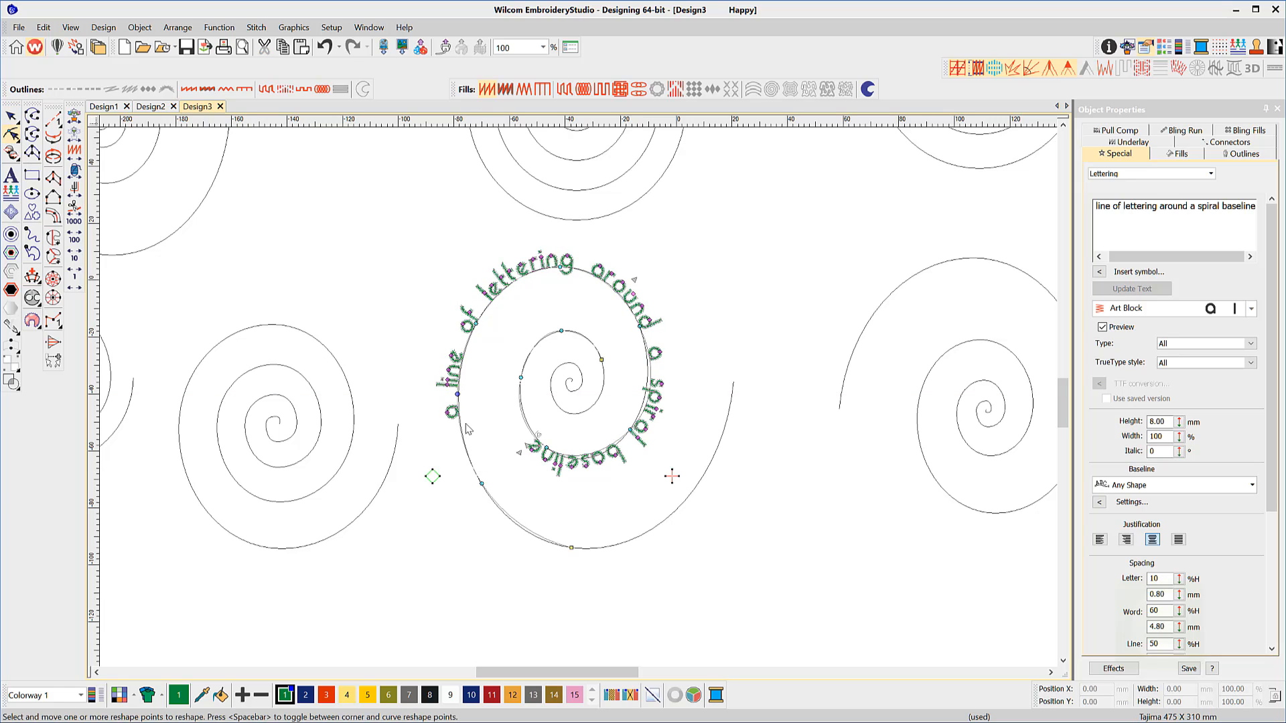
left_click_drag(445, 413, 479, 489)
left_click_drag(526, 532, 564, 315)
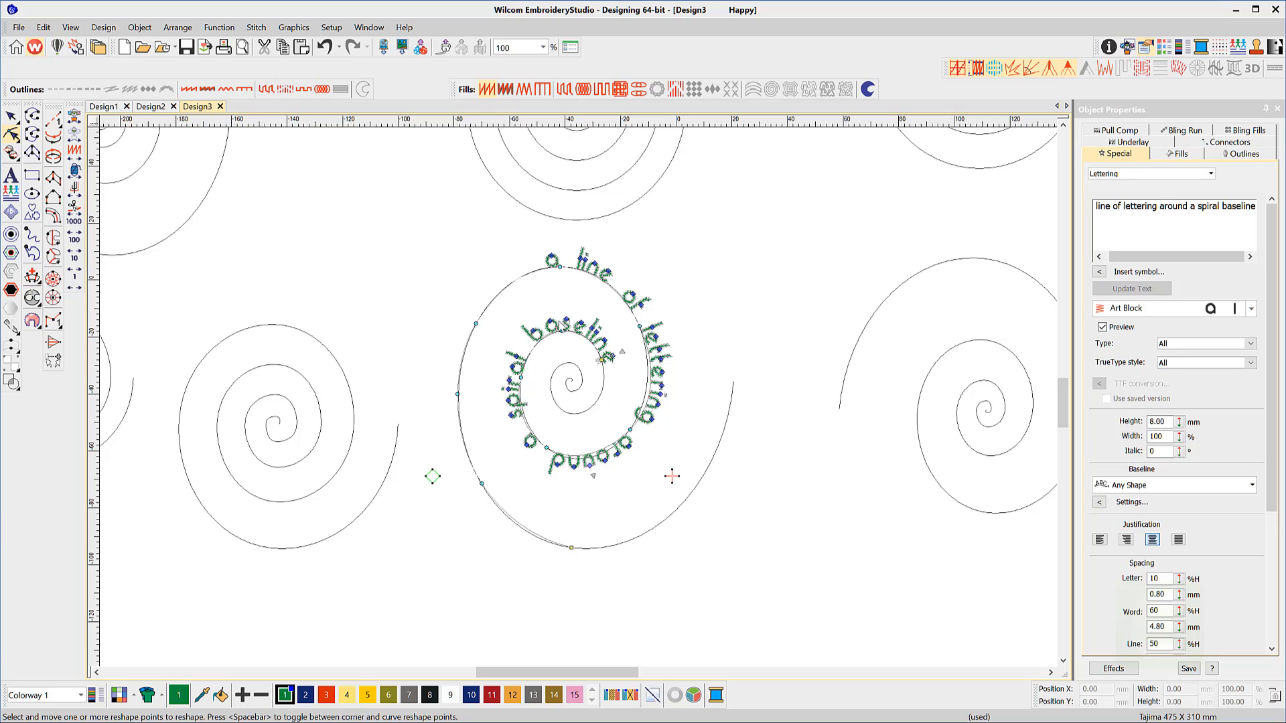
Finish reshaping, hide the spiral vector drawings and show the lettering enlarged in realistic stitch view.
key("shift+d")
left_click(12, 118)
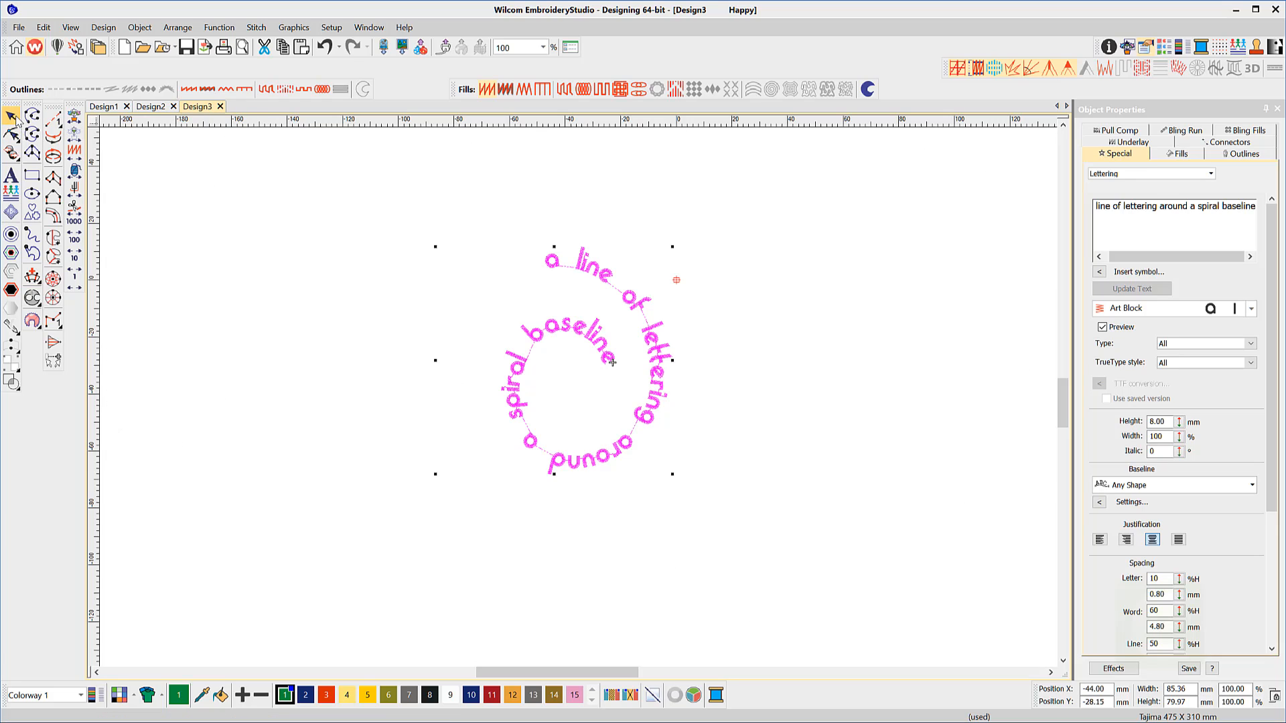
scroll(555, 349, "up", 3)
key("t")
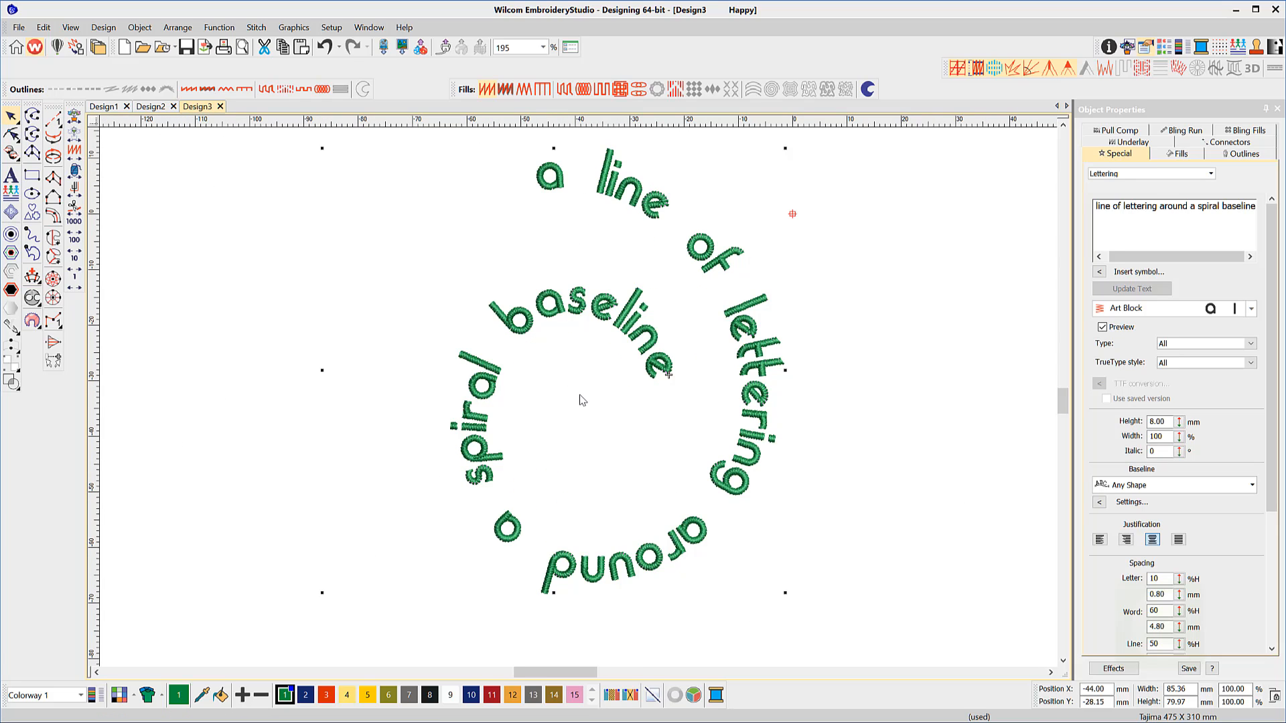